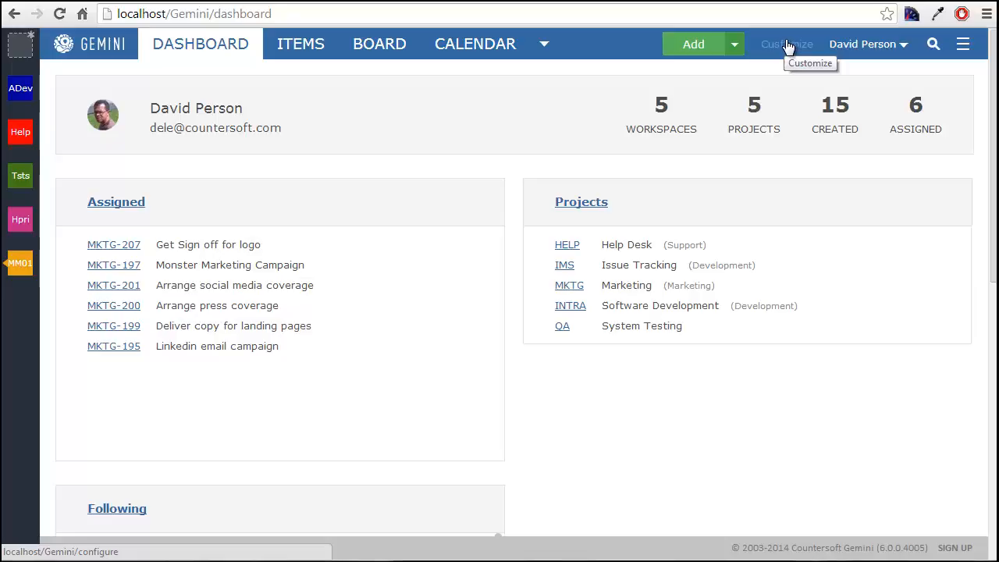
# - Open the customization area and review the process types of the Agile Development project template
pyautogui.click(788, 46)
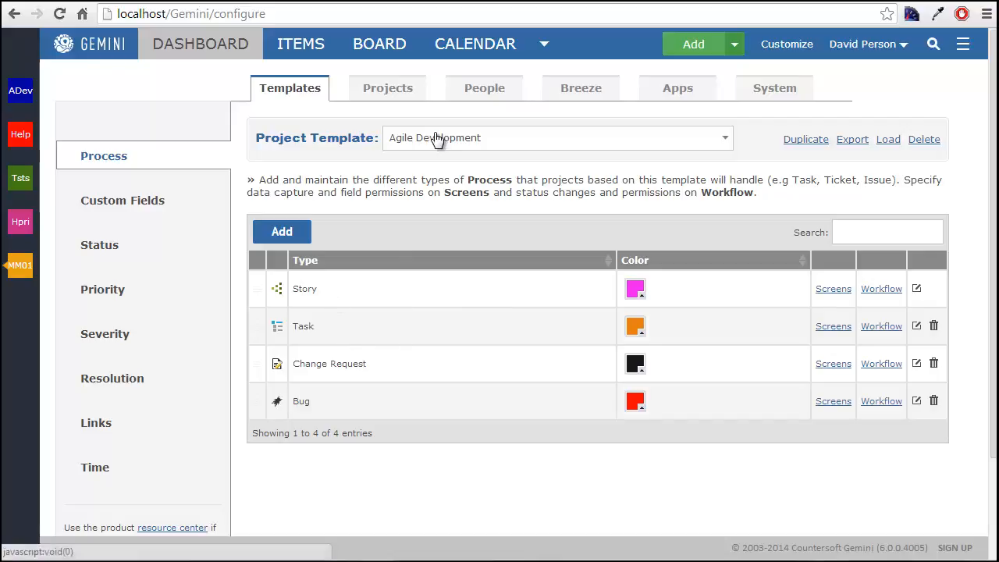
pyautogui.click(319, 287)
pyautogui.click(327, 330)
pyautogui.click(335, 364)
pyautogui.click(336, 402)
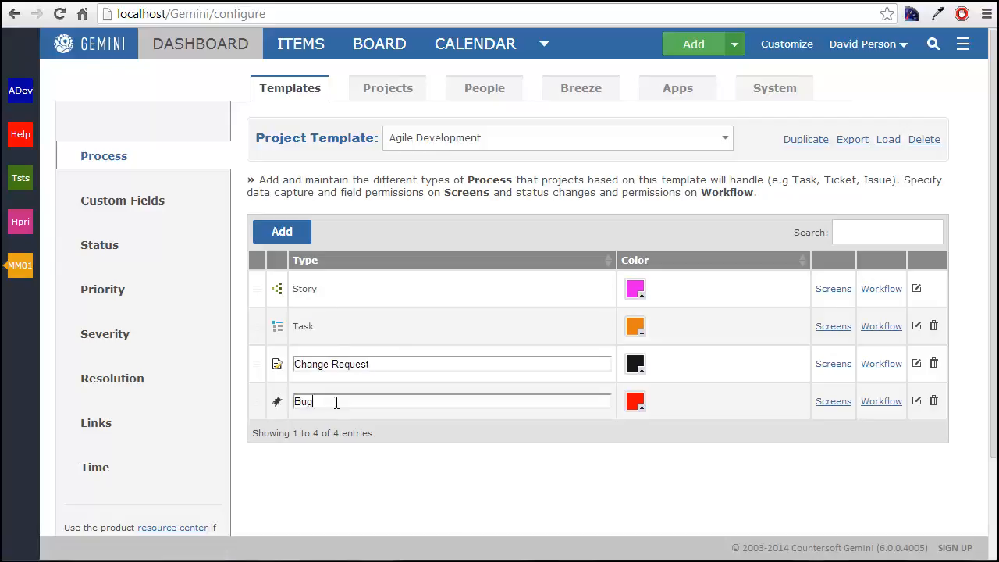
# - Check which types a new item offers for the Software Development project, and discard the item without saving
pyautogui.click(734, 45)
pyautogui.click(732, 84)
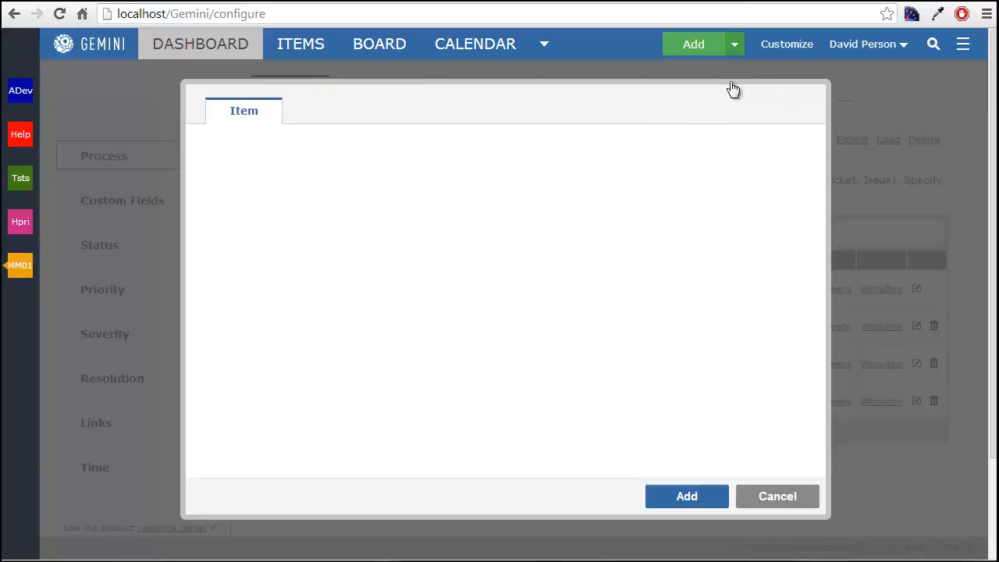
pyautogui.click(336, 148)
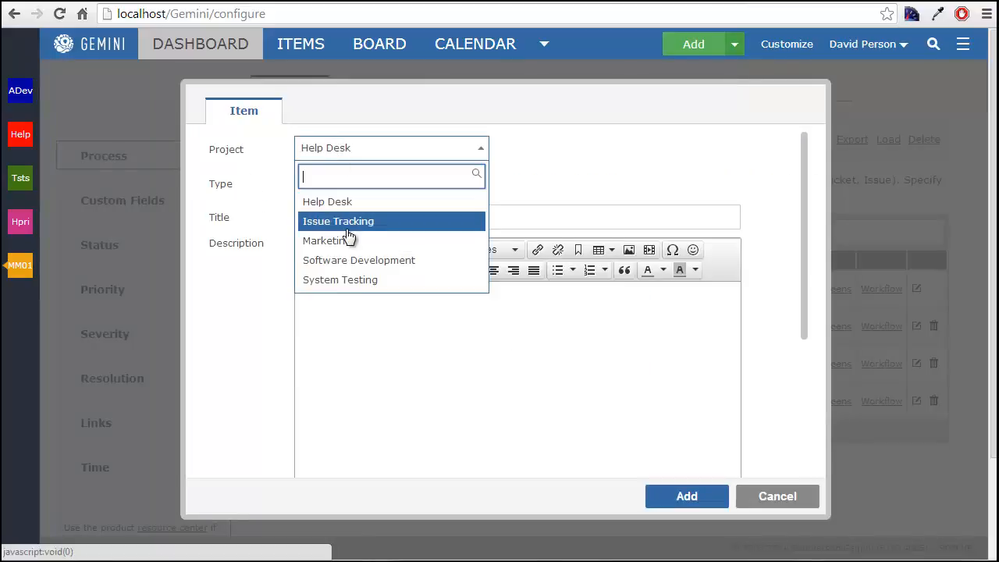
pyautogui.click(349, 260)
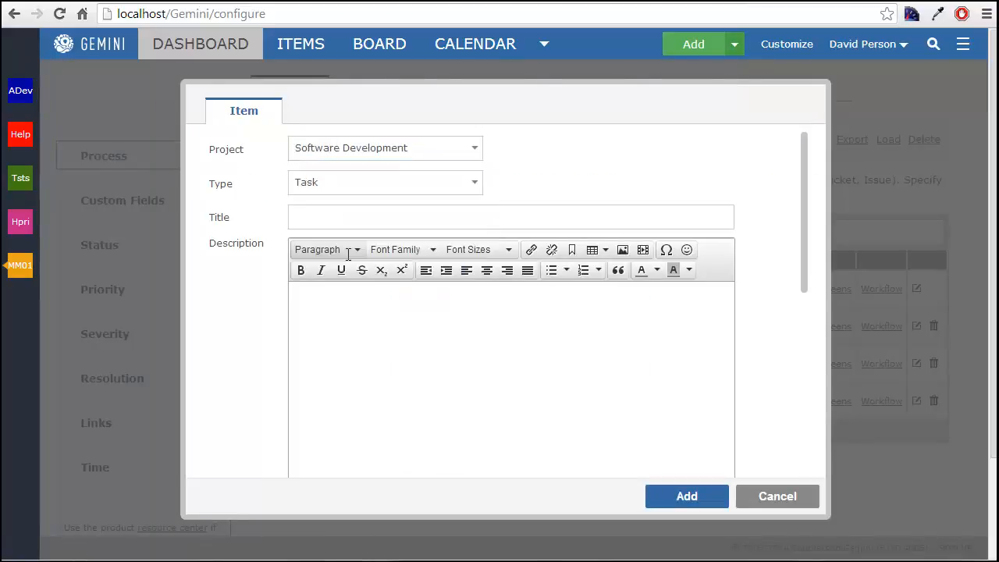
pyautogui.click(463, 187)
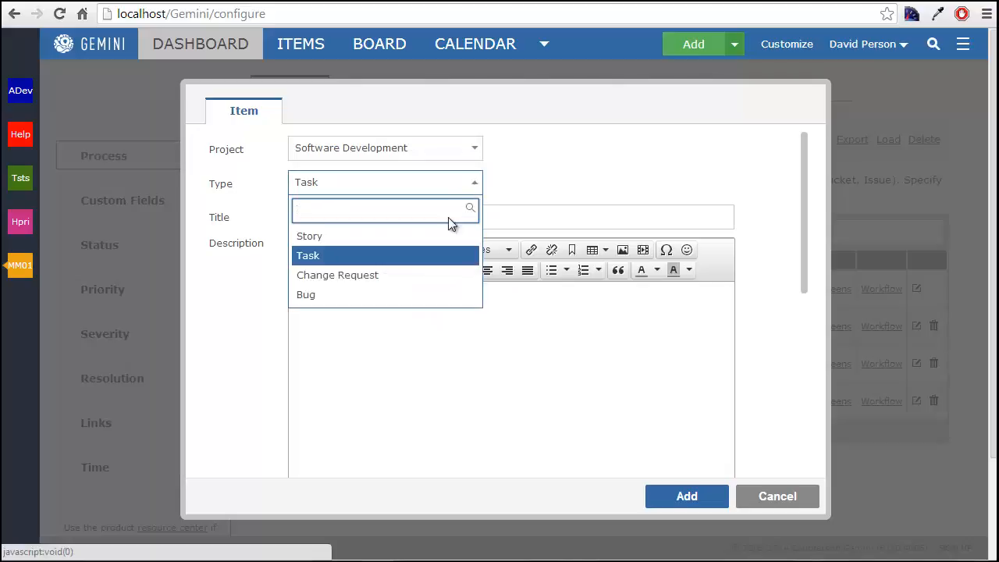
pyautogui.click(578, 189)
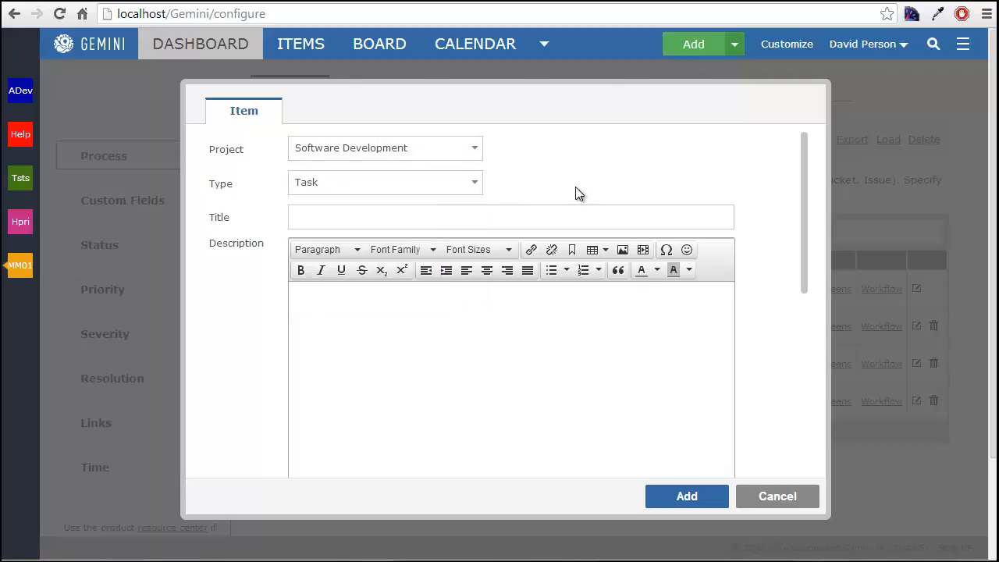
pyautogui.click(789, 489)
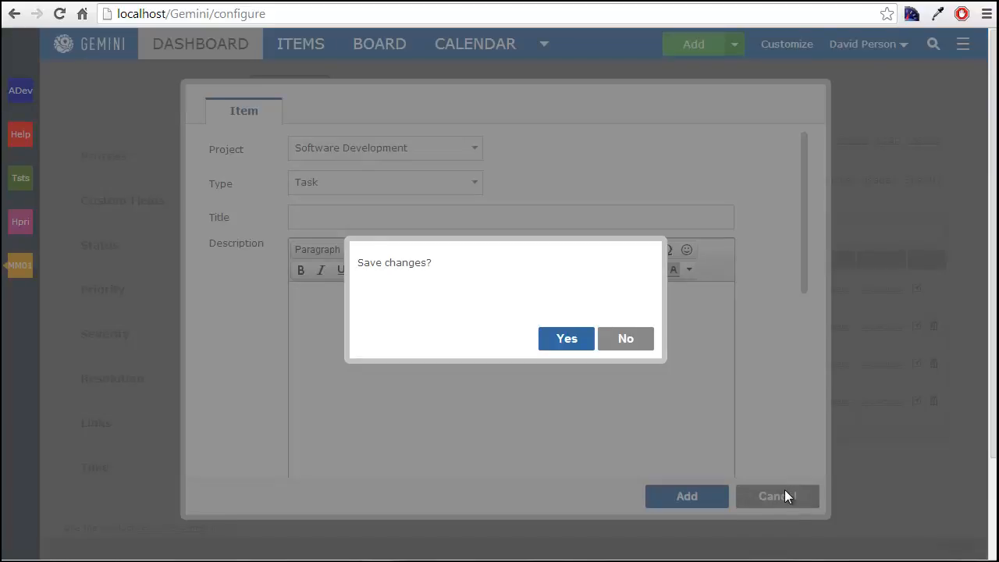
pyautogui.click(626, 342)
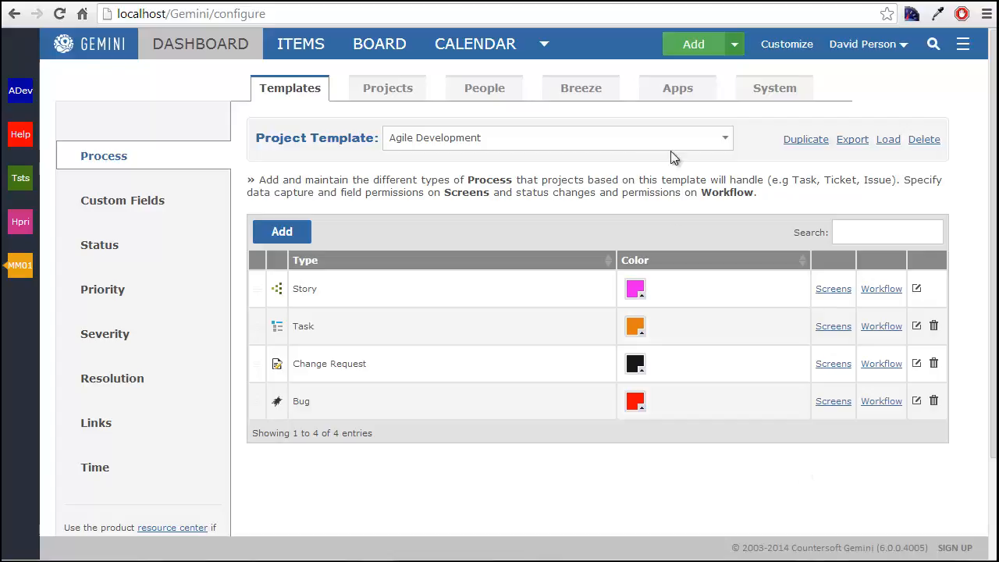
# - Duplicate the Agile Development template with the key Screens and the name Screens Demo Template
pyautogui.click(799, 140)
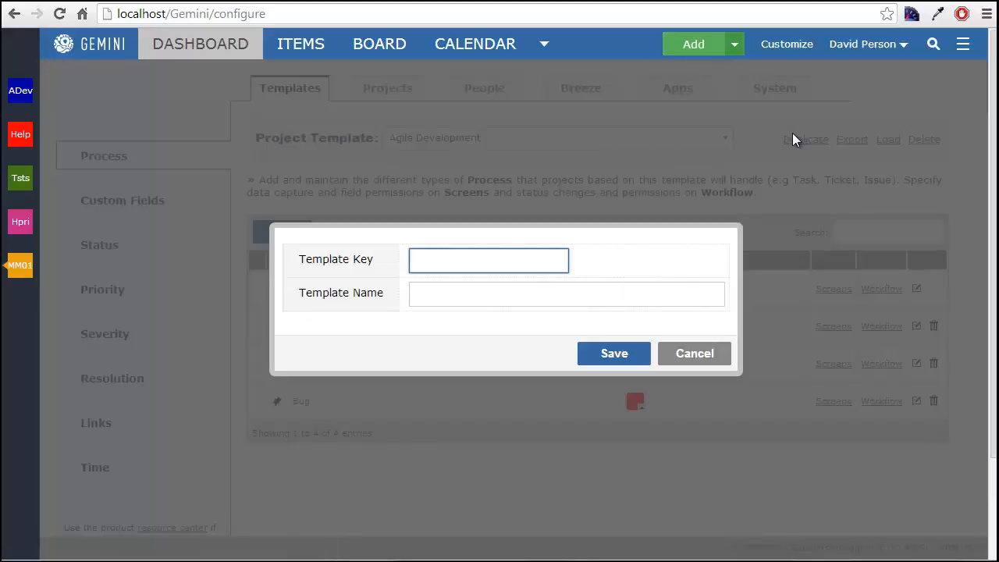
pyautogui.write('Screens')
pyautogui.press('Tab')
pyautogui.write('Screens')
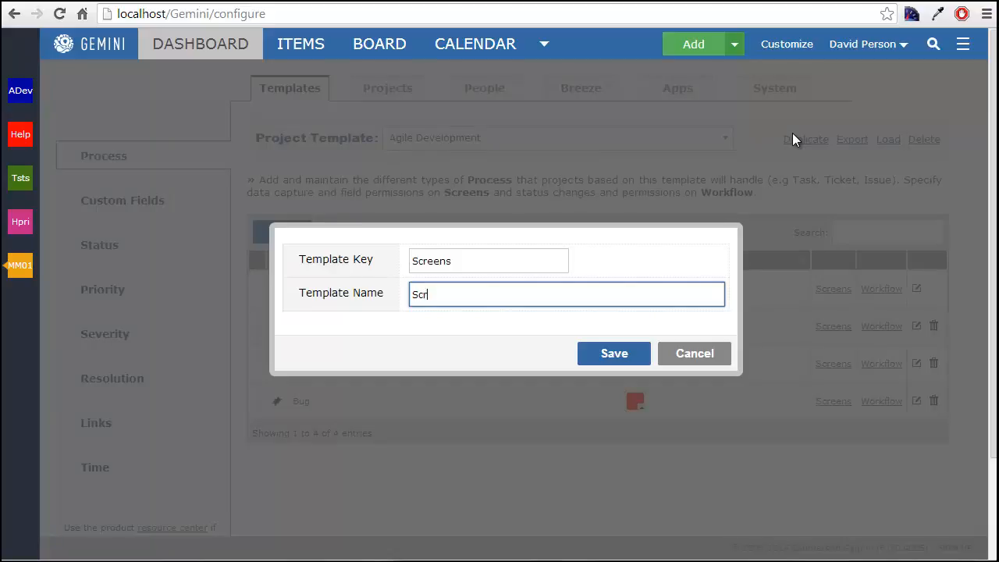
pyautogui.write(' Demo Template')
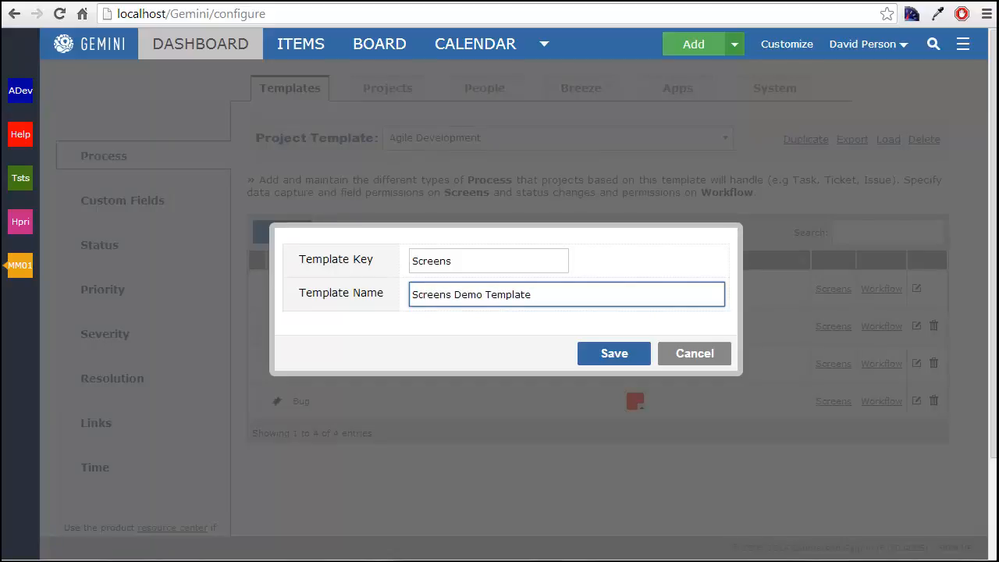
pyautogui.click(612, 356)
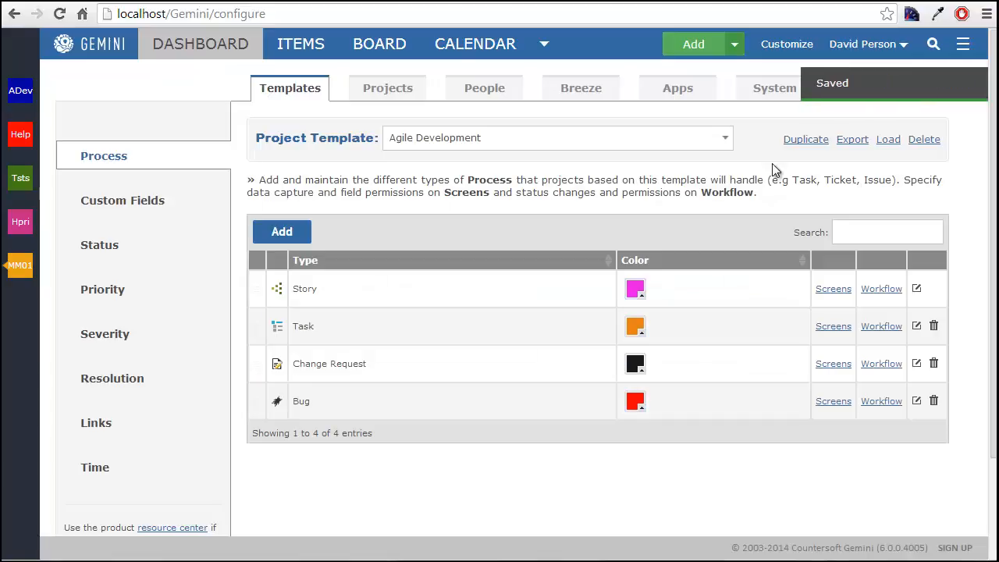
# - Switch to the Screens Demo Template and rename its Story process type to Request
pyautogui.click(606, 142)
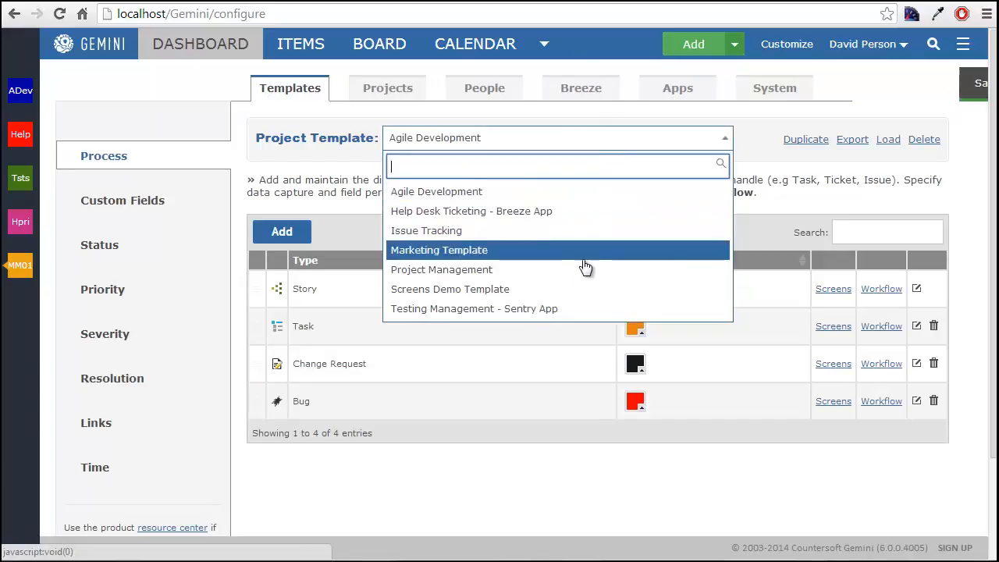
pyautogui.click(580, 290)
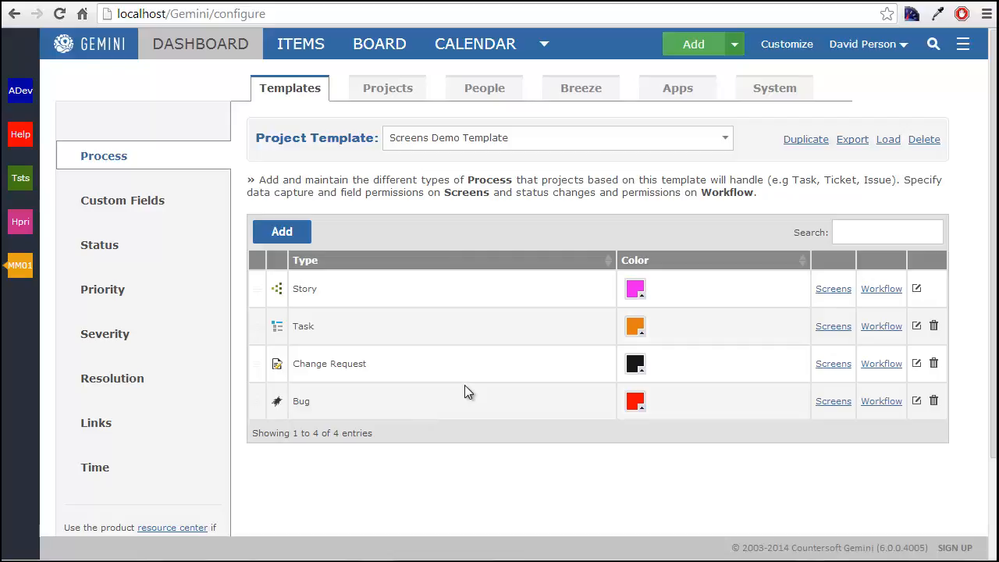
pyautogui.click(346, 284)
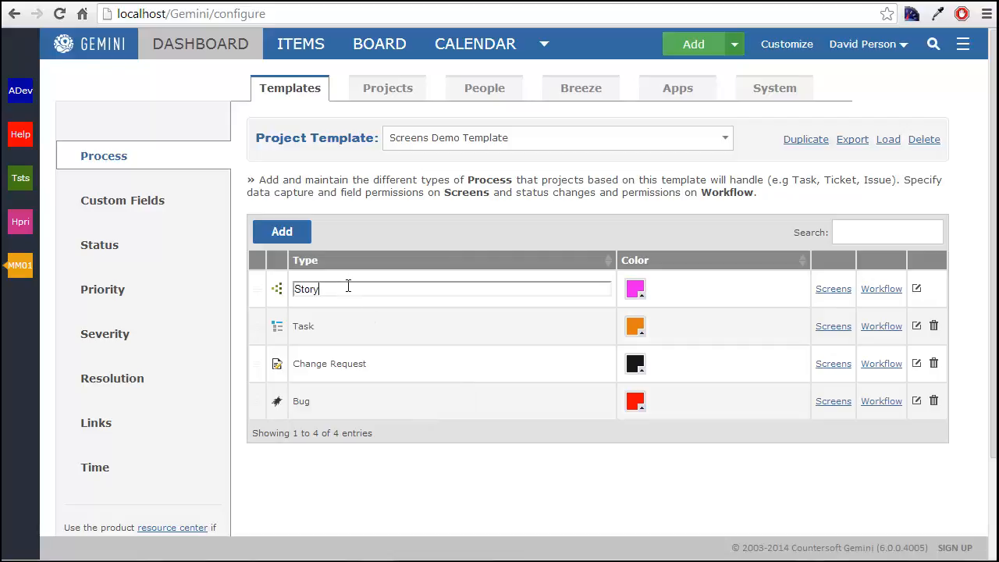
pyautogui.press('BackSpace')
pyautogui.press('BackSpace')
pyautogui.press('BackSpace')
pyautogui.press('BackSpace')
pyautogui.press('BackSpace')
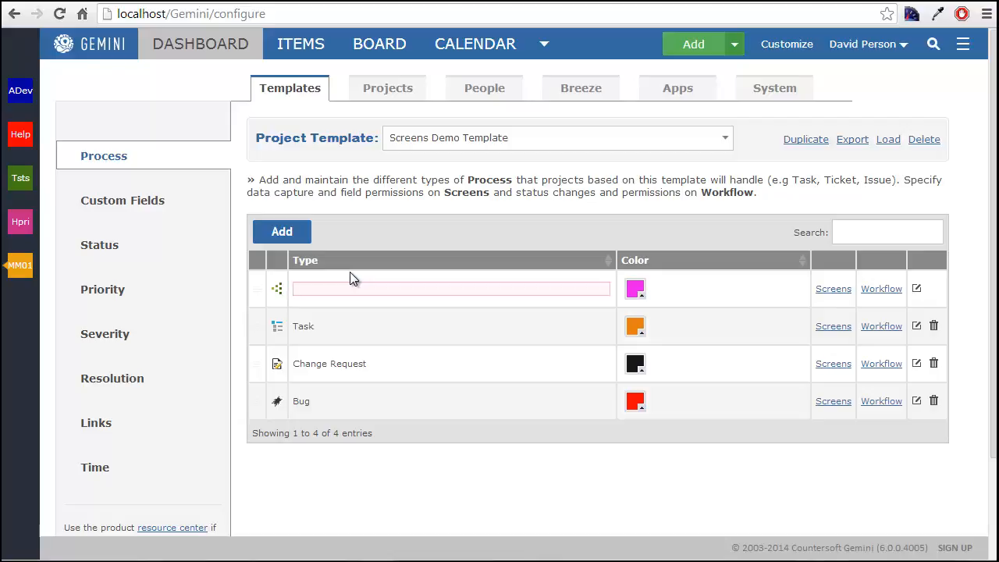
pyautogui.write('Request')
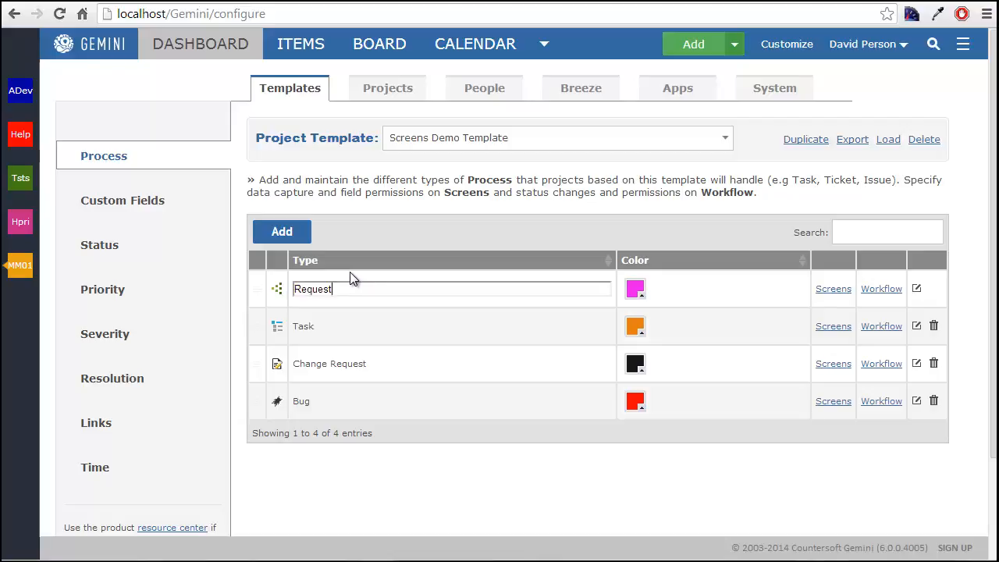
pyautogui.press('Return')
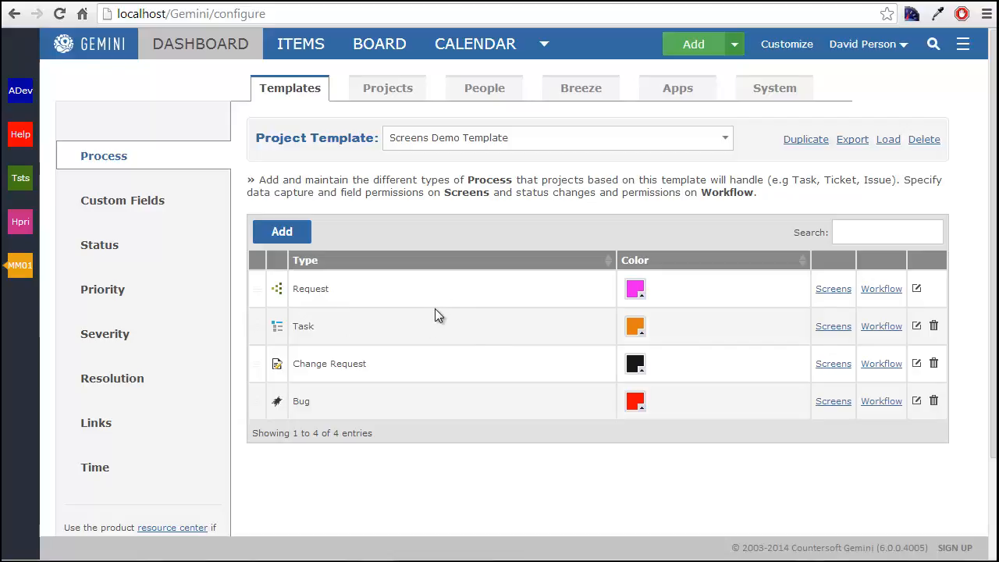
# - Delete the Task process type and have all its items updated to use Request
pyautogui.click(933, 326)
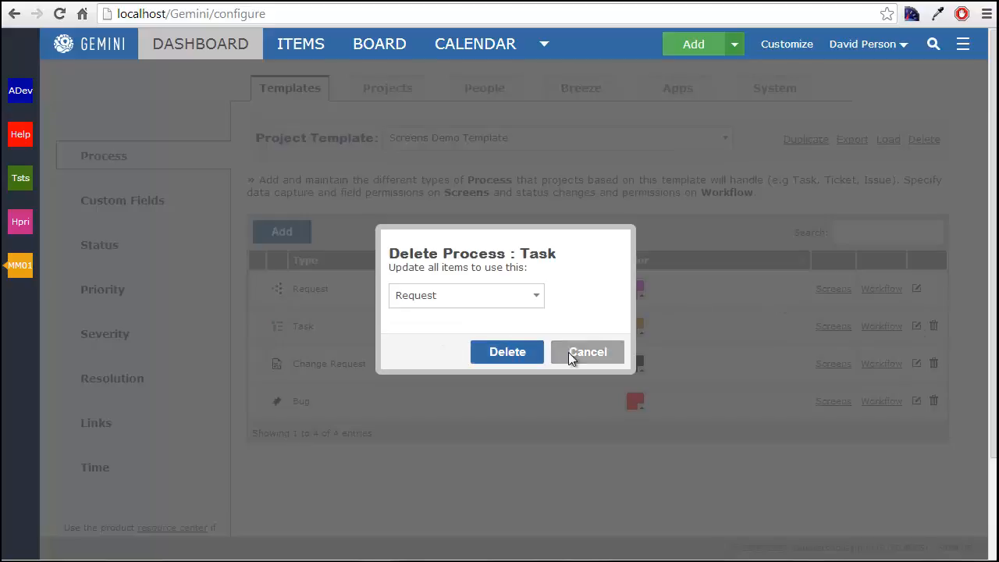
pyautogui.click(483, 304)
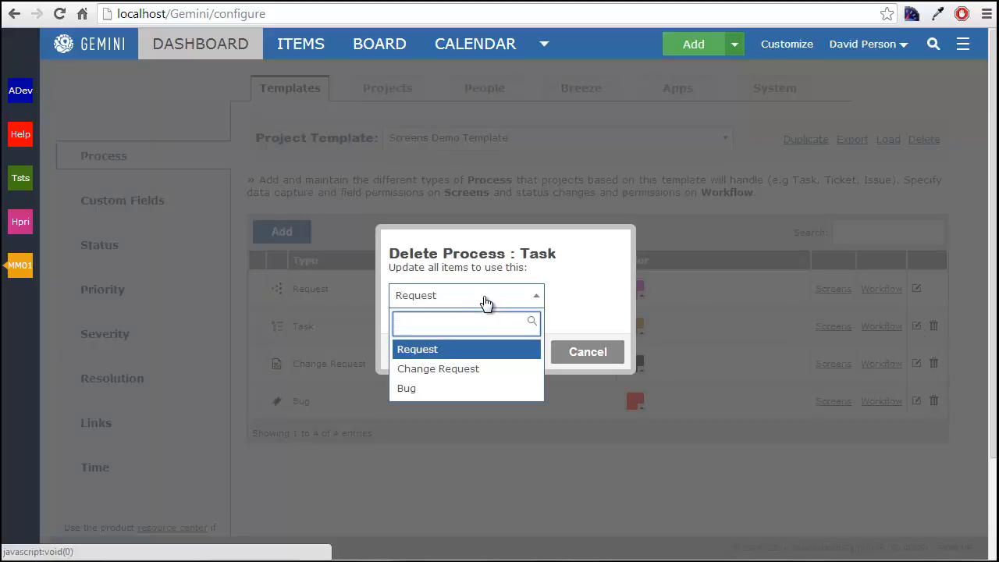
pyautogui.click(485, 303)
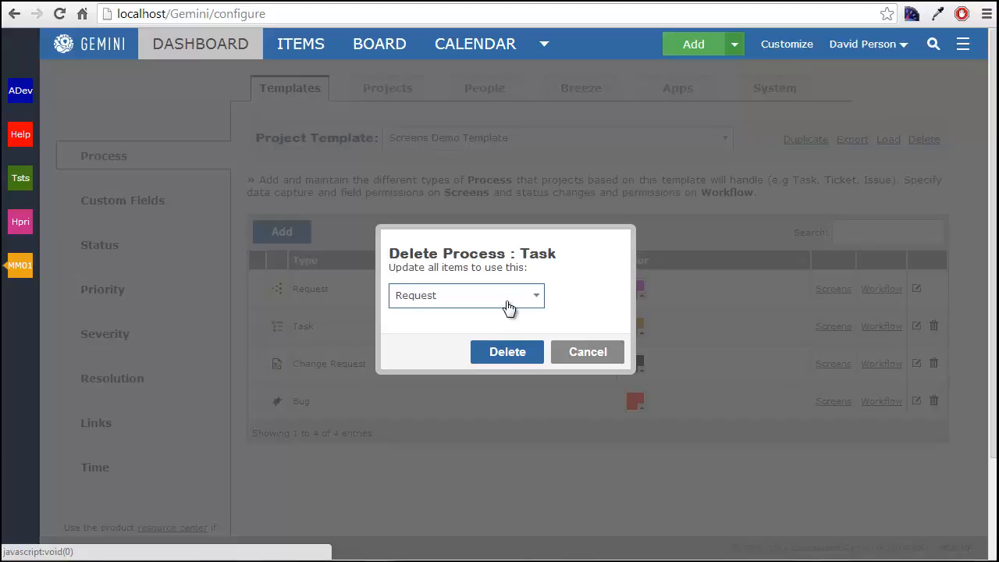
pyautogui.click(517, 350)
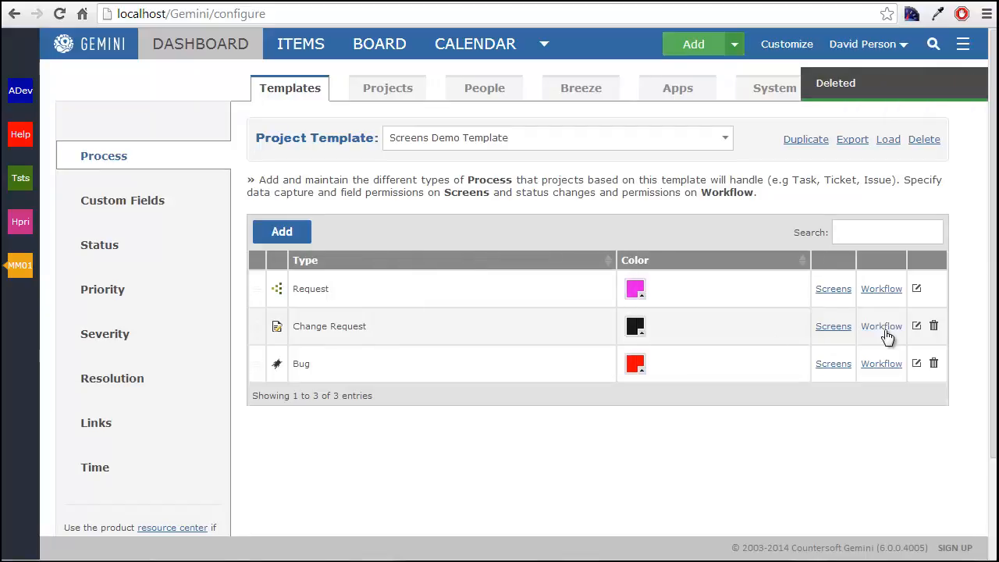
# - Delete the Change Request and Bug process types from the Screens Demo Template
pyautogui.click(934, 325)
pyautogui.click(514, 363)
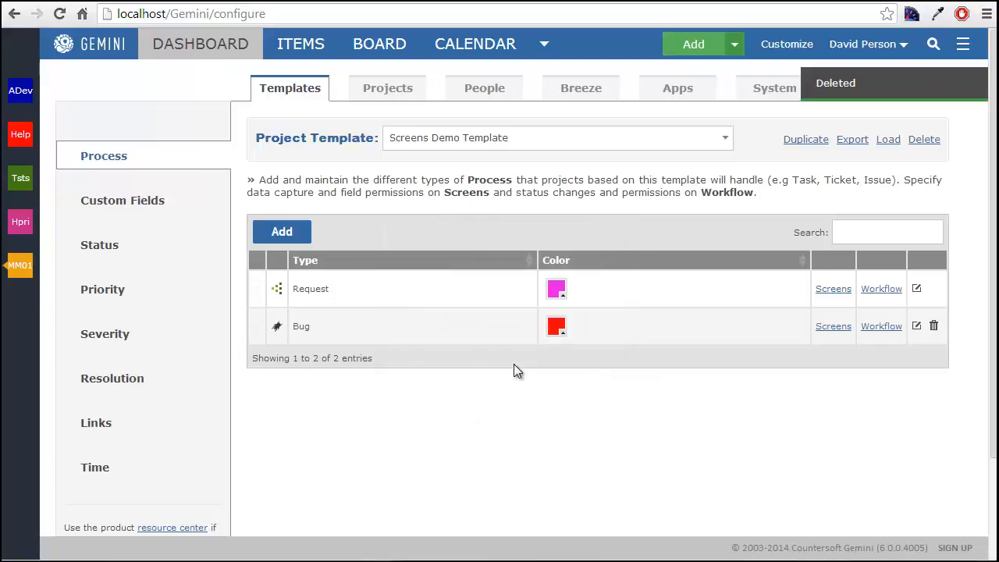
pyautogui.click(934, 326)
pyautogui.click(522, 351)
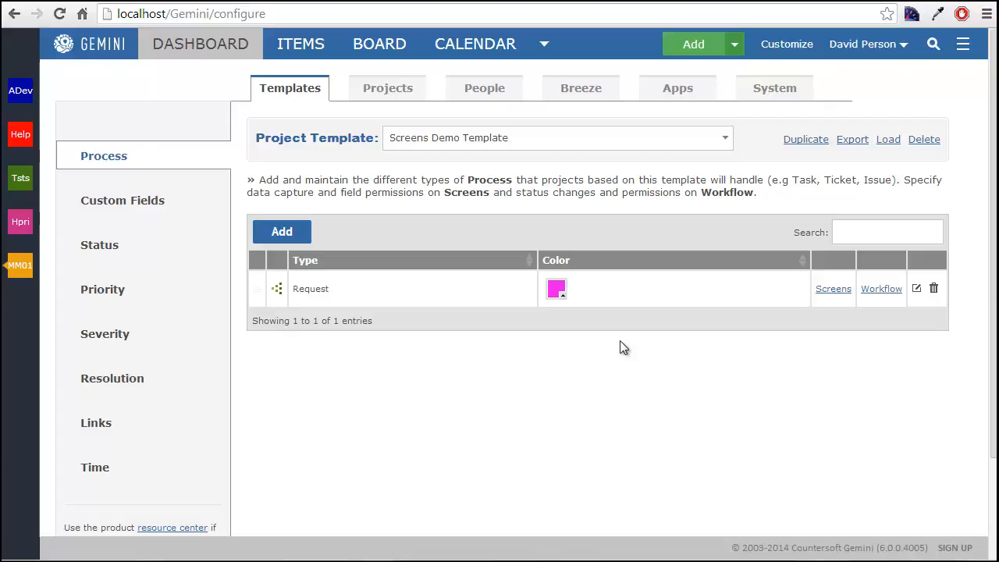
# - Open the screens definition for Request and deselect all attributes under Creating, Editing and Viewing
pyautogui.click(833, 288)
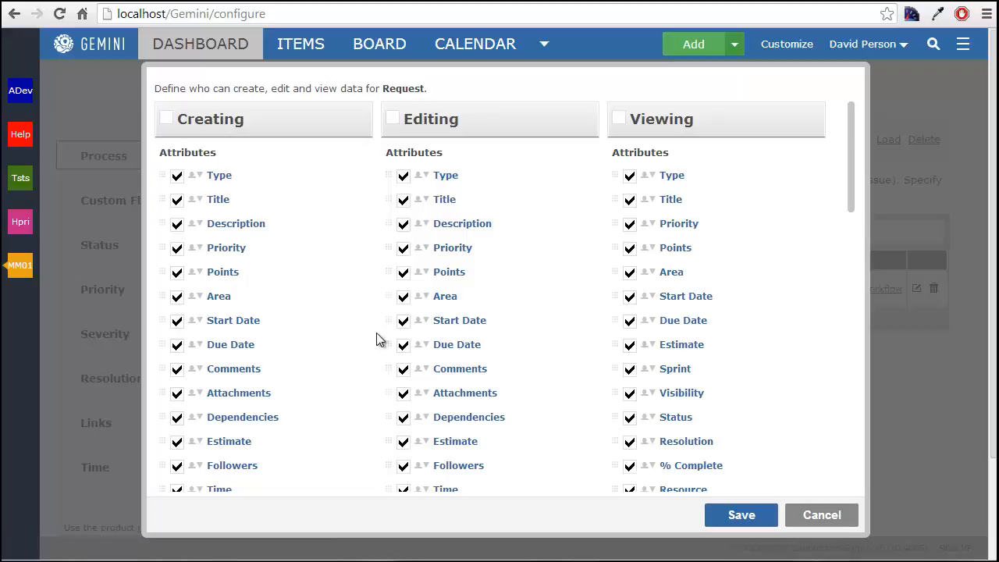
pyautogui.scroll(-2, 380, 341)
pyautogui.scroll(2, 380, 341)
pyautogui.click(166, 119)
pyautogui.click(166, 119)
pyautogui.click(393, 119)
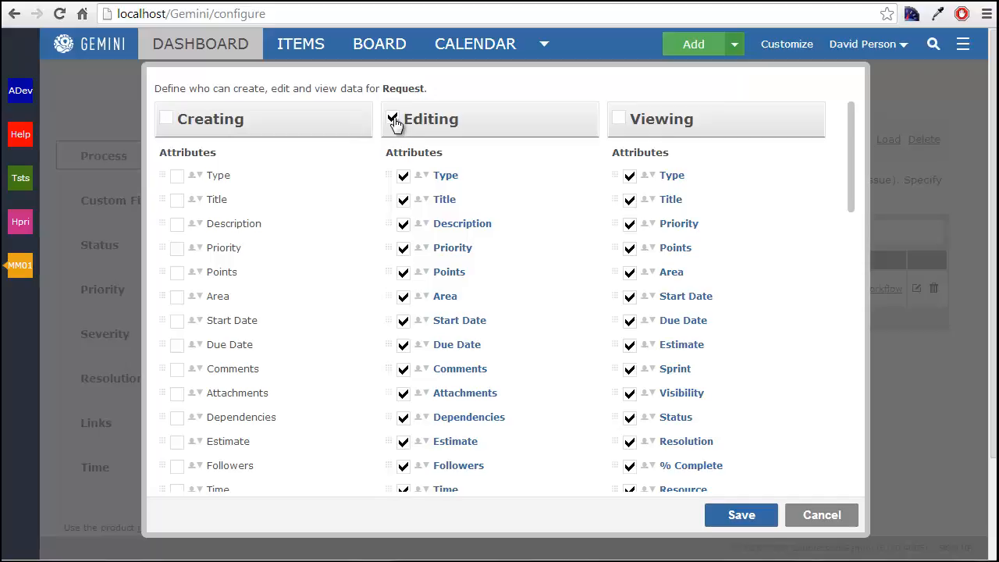
pyautogui.click(392, 119)
pyautogui.click(619, 119)
pyautogui.click(619, 118)
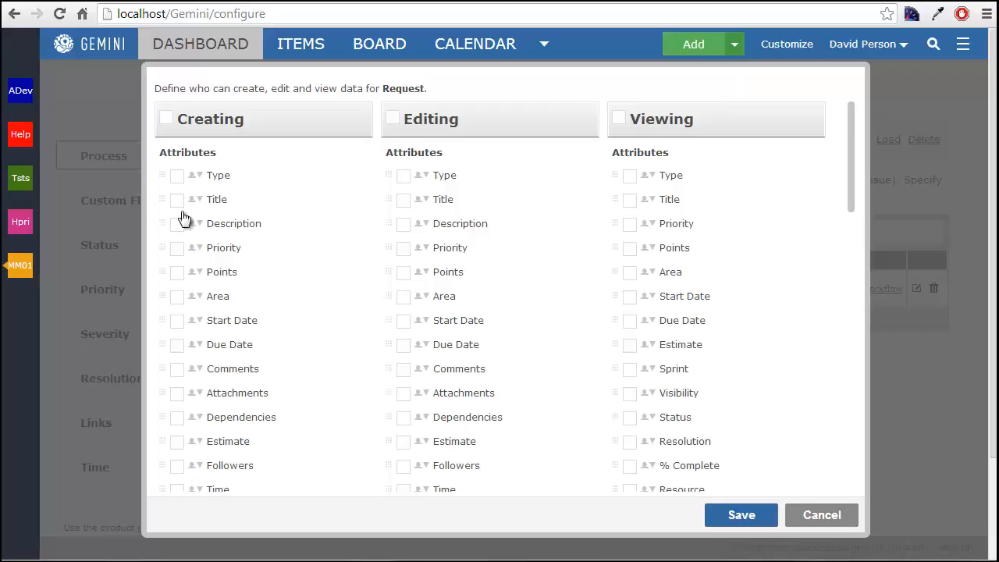
# - Enable only the Title, Description and Priority attributes for creating Request items
pyautogui.click(176, 178)
pyautogui.click(177, 200)
pyautogui.click(176, 224)
pyautogui.click(177, 248)
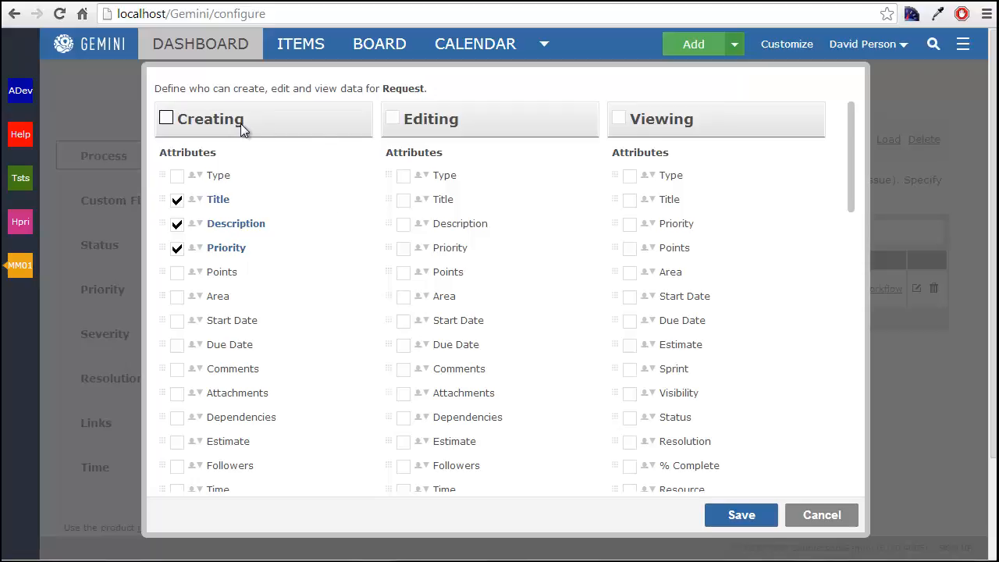
pyautogui.moveTo(464, 119); pyautogui.dragTo(429, 124)
pyautogui.moveTo(696, 119); pyautogui.dragTo(658, 122)
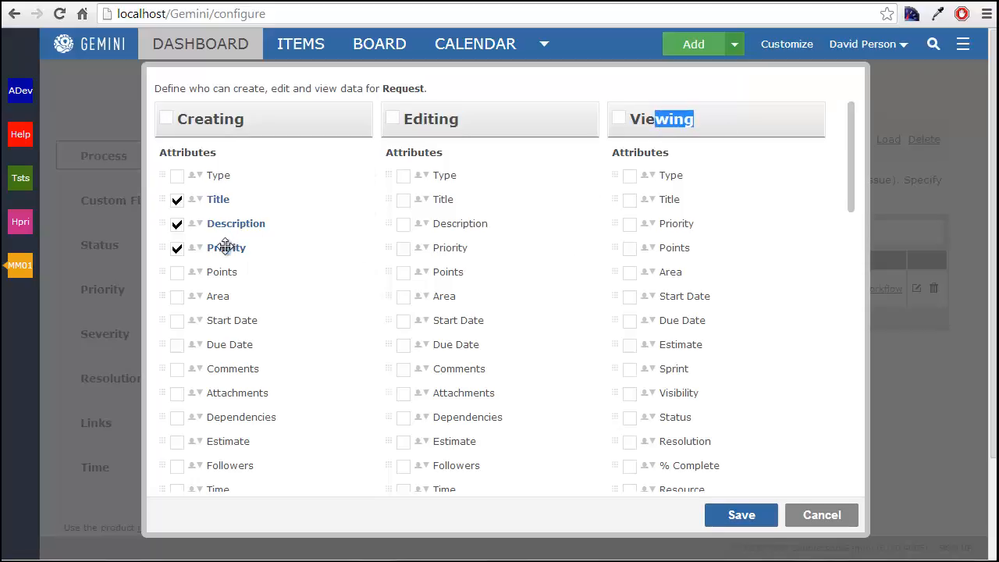
# - Enable Title, Description and Priority for editing, and move Priority above Description in both the Editing and Creating attributes
pyautogui.click(404, 201)
pyautogui.click(403, 225)
pyautogui.click(403, 248)
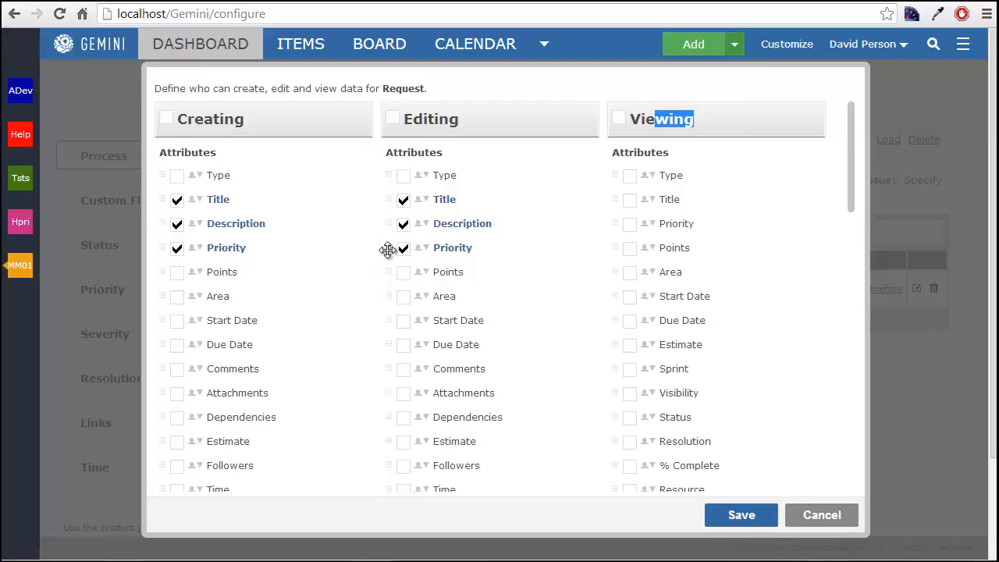
pyautogui.moveTo(388, 248); pyautogui.dragTo(393, 223)
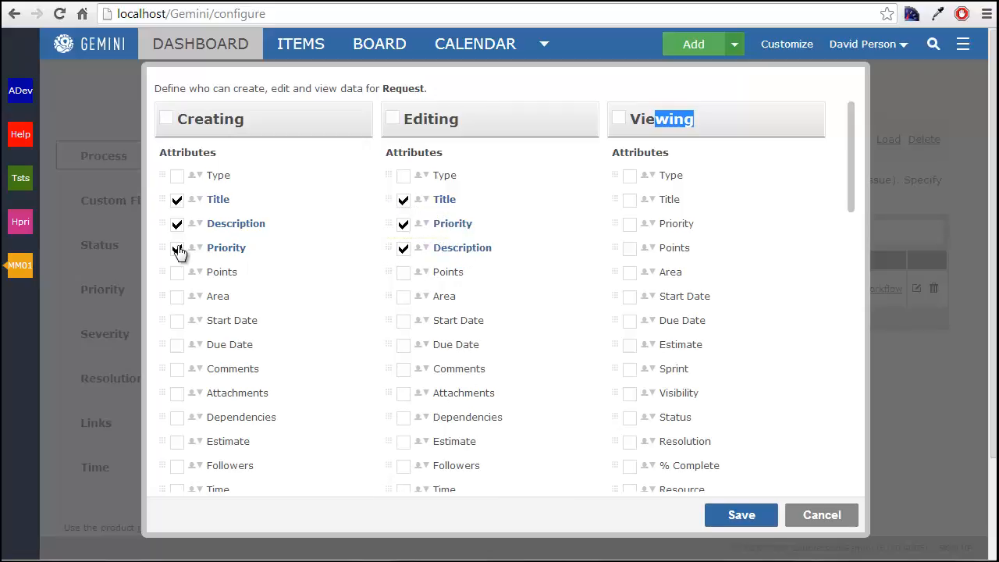
pyautogui.moveTo(165, 247); pyautogui.dragTo(166, 216)
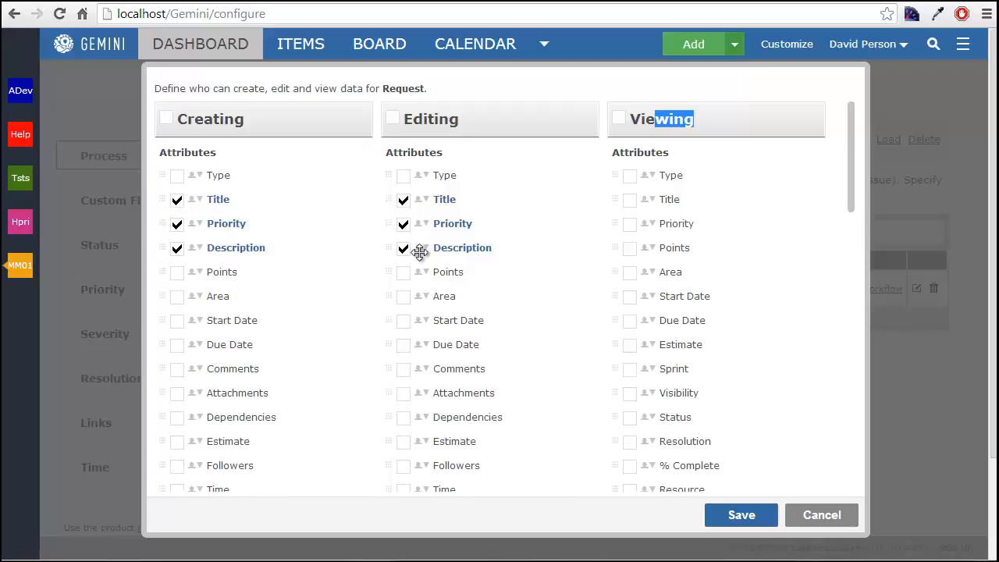
# - Enable Title, Priority, Item Key and the Description content for viewing Request items, and save the screens definition
pyautogui.click(629, 200)
pyautogui.click(629, 224)
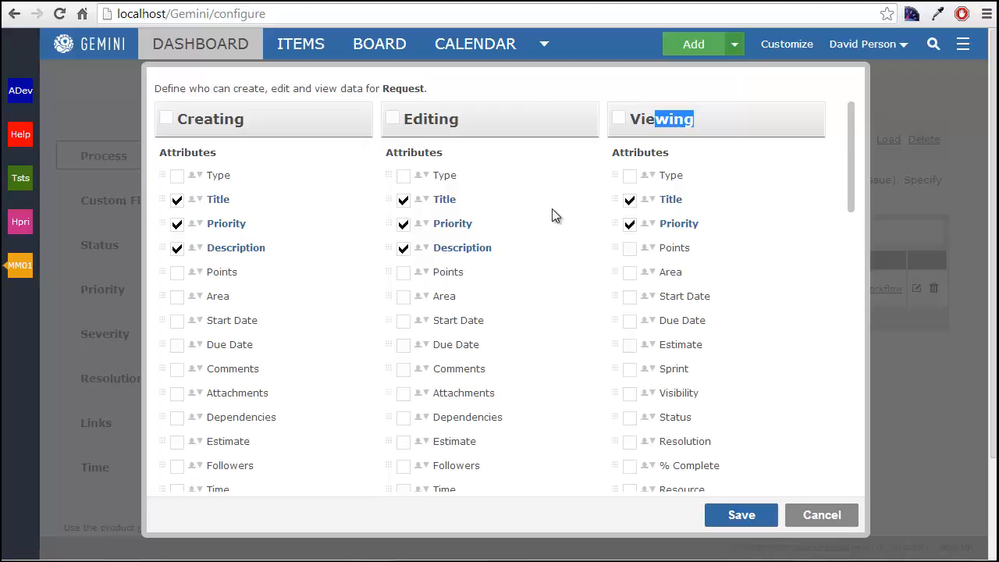
pyautogui.scroll(-8, 551, 209)
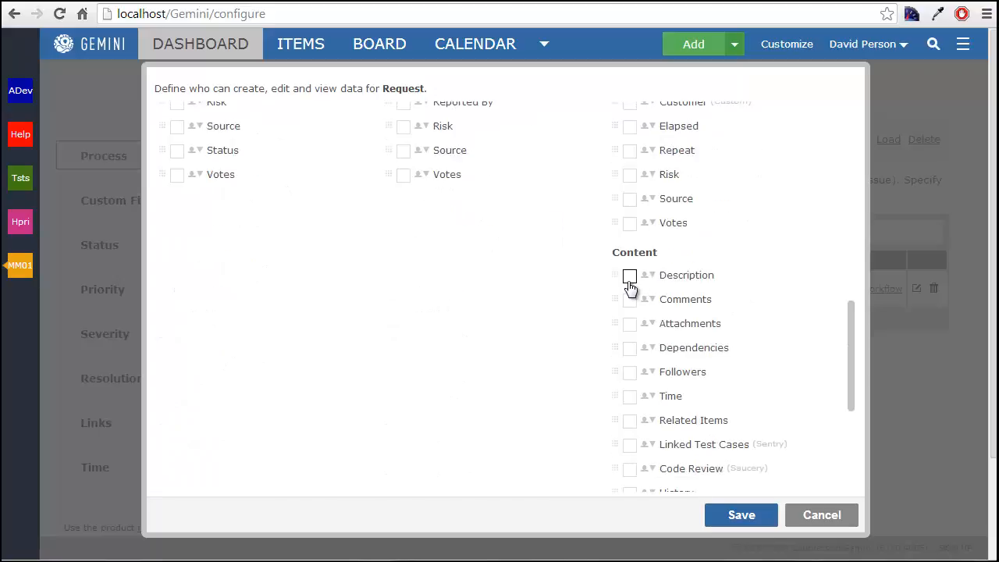
pyautogui.click(630, 277)
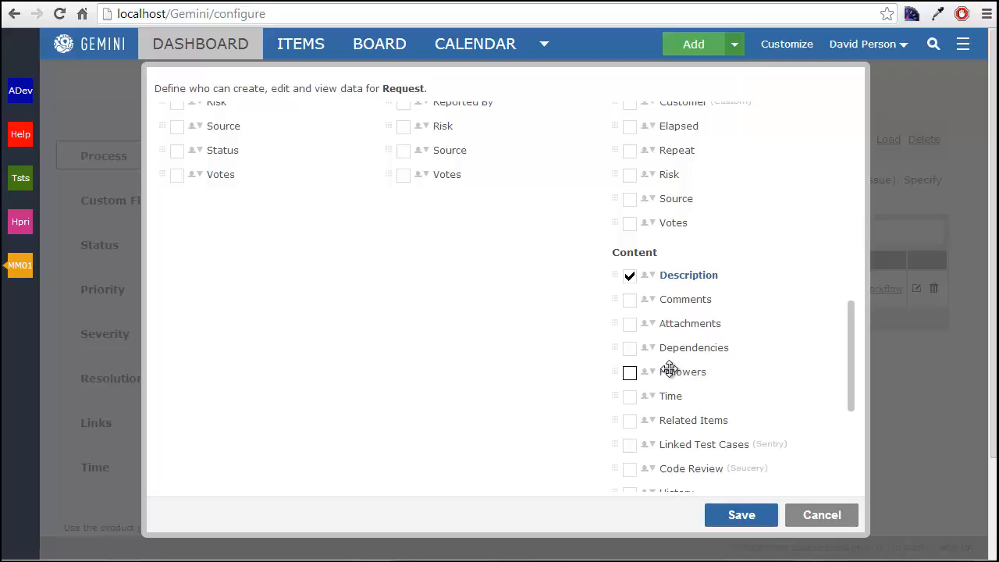
pyautogui.scroll(8, 564, 367)
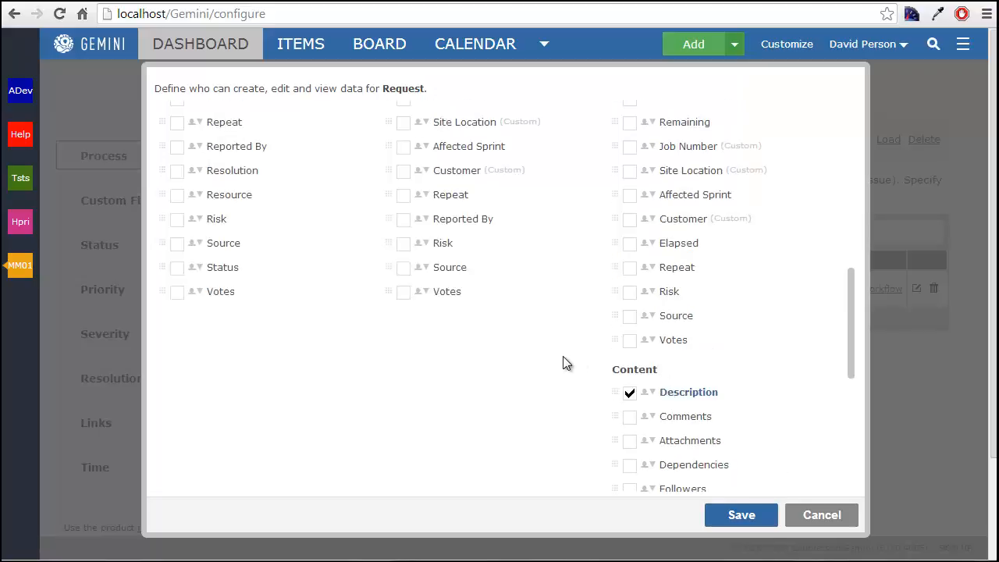
pyautogui.scroll(3, 564, 368)
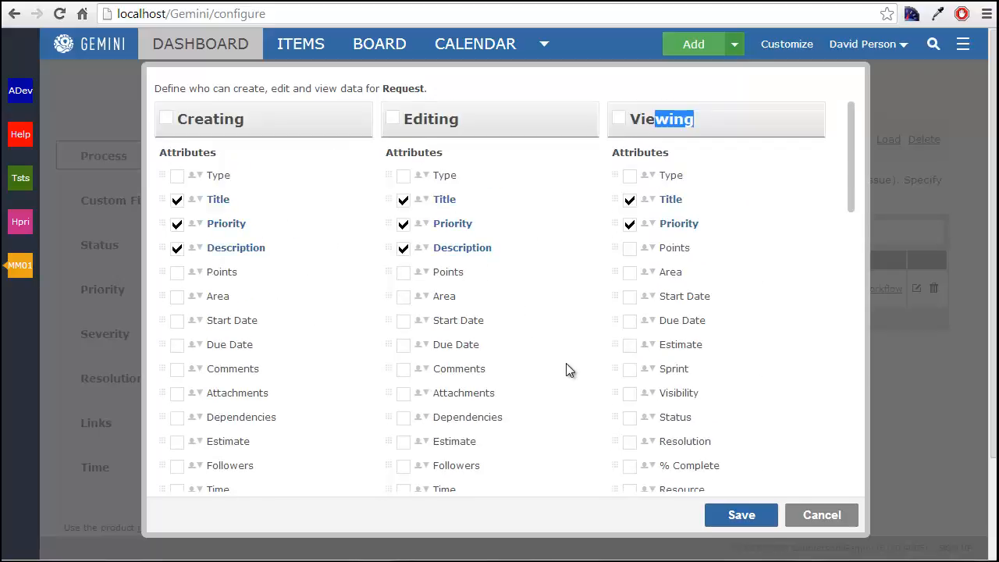
pyautogui.scroll(-3, 566, 363)
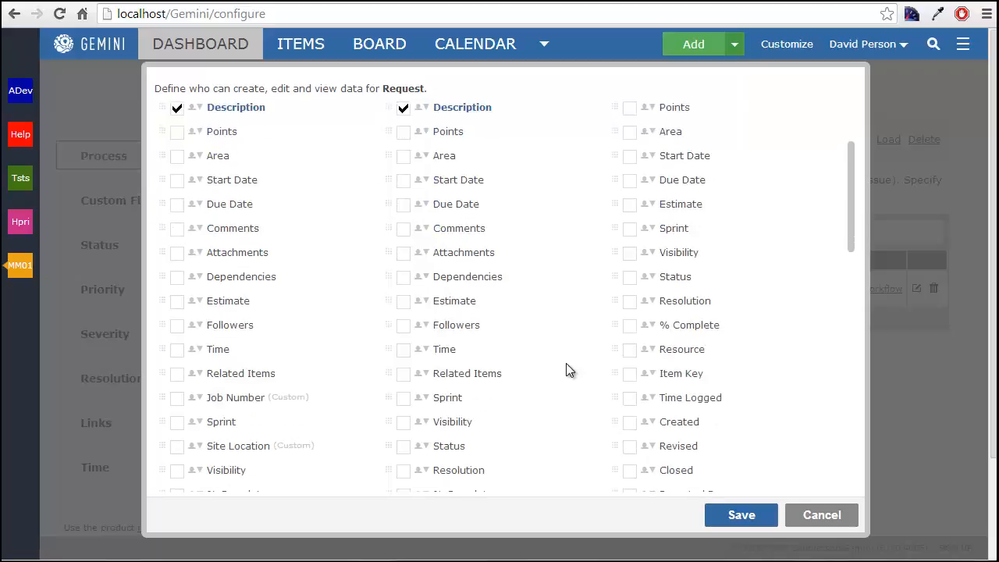
pyautogui.click(629, 374)
pyautogui.click(741, 515)
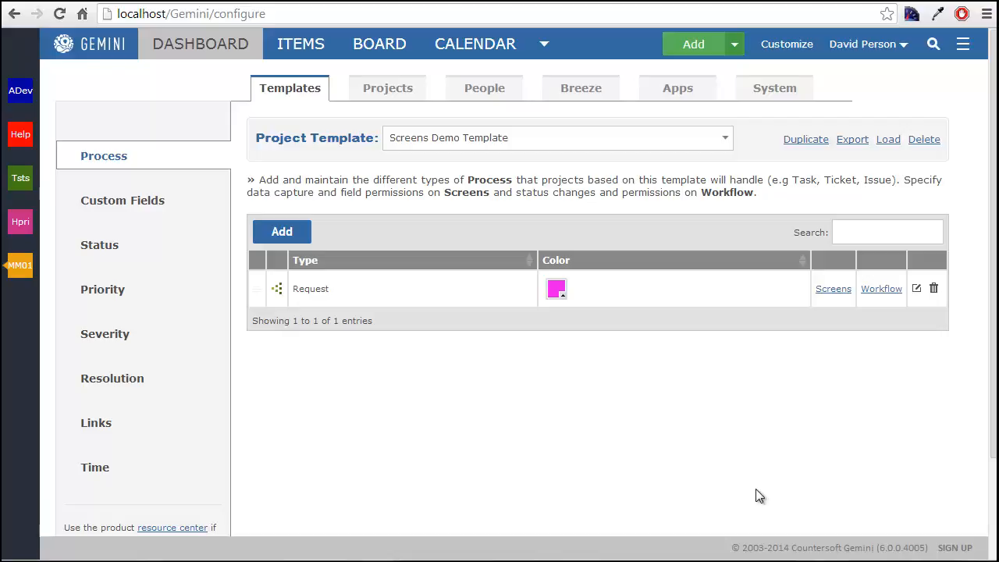
# - Start a new project with code Screens, and Screens Demo as both its name and description
pyautogui.click(373, 90)
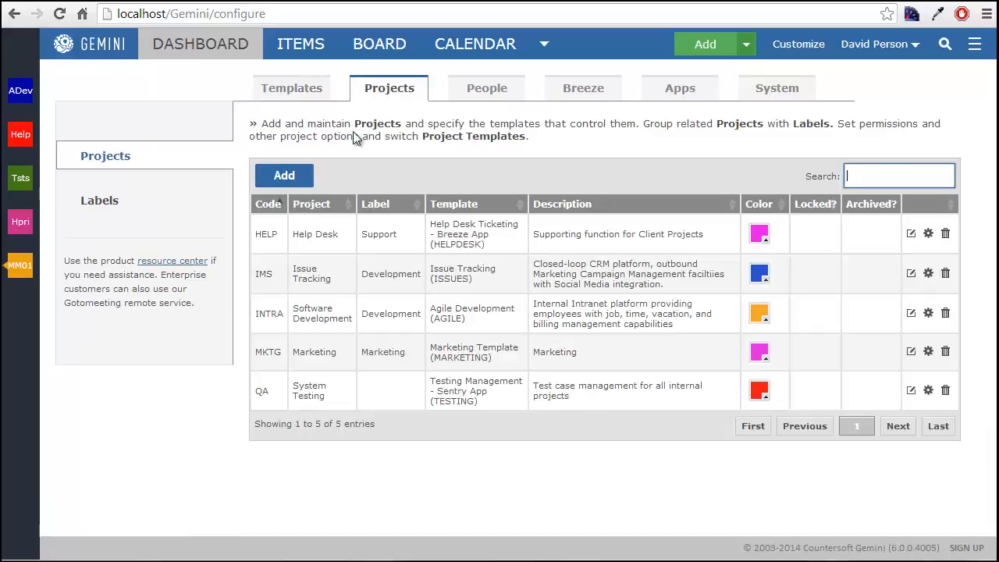
pyautogui.click(281, 174)
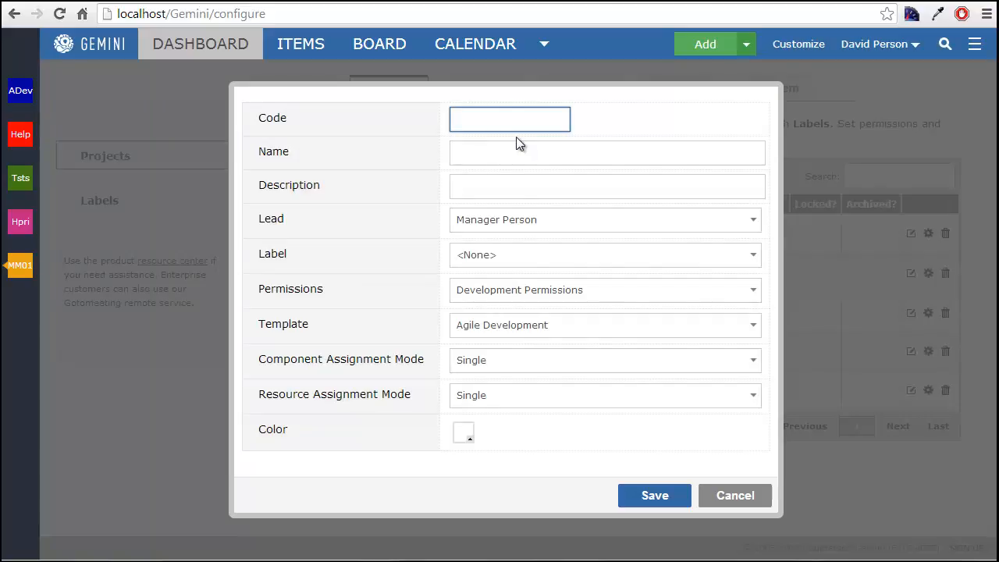
pyautogui.write('Screens')
pyautogui.press('Tab')
pyautogui.write('Screens Demo')
pyautogui.press('Tab')
pyautogui.write('Screens Demo')
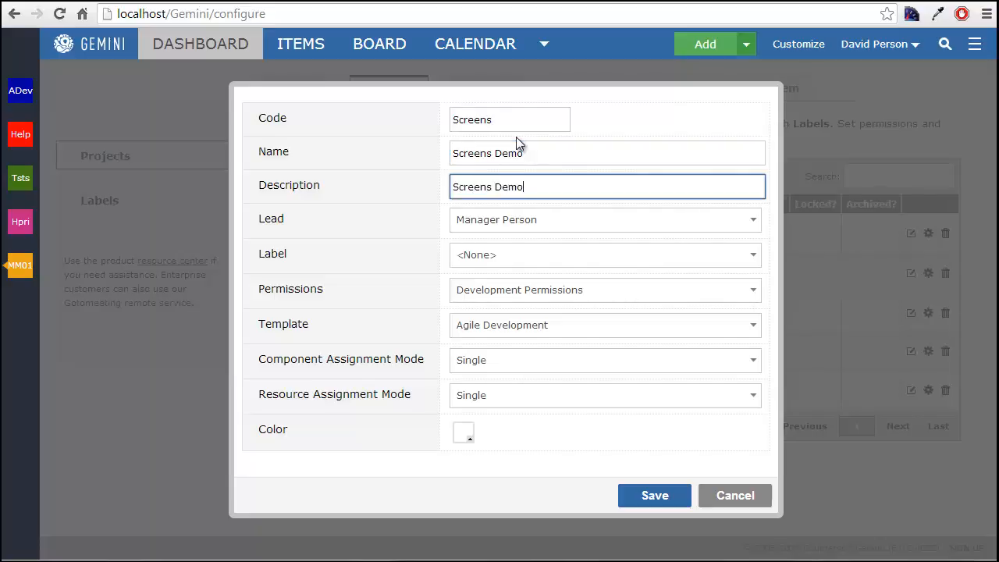
pyautogui.doubleClick(271, 219)
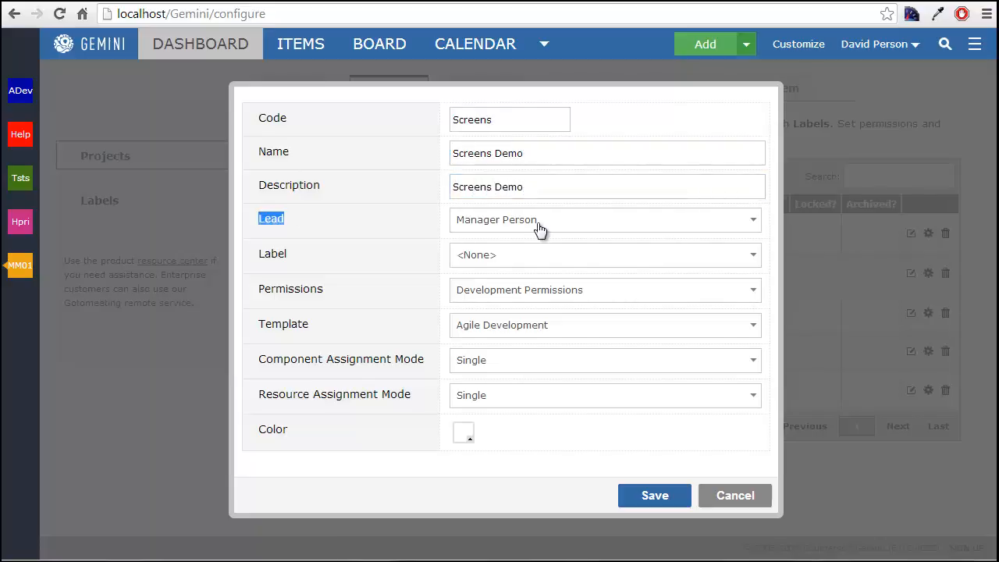
pyautogui.click(338, 257)
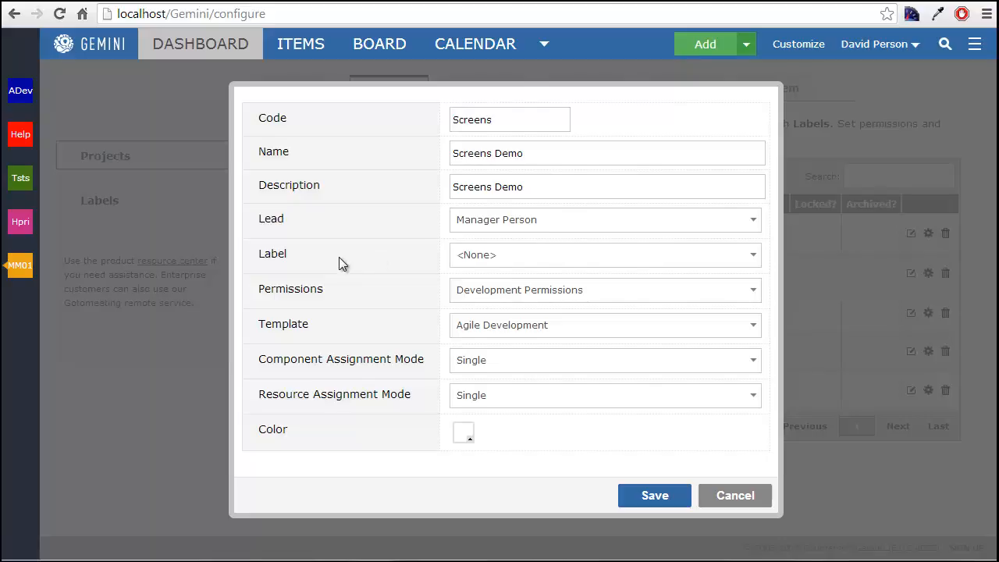
pyautogui.click(482, 250)
pyautogui.click(413, 251)
pyautogui.moveTo(308, 323); pyautogui.dragTo(266, 319)
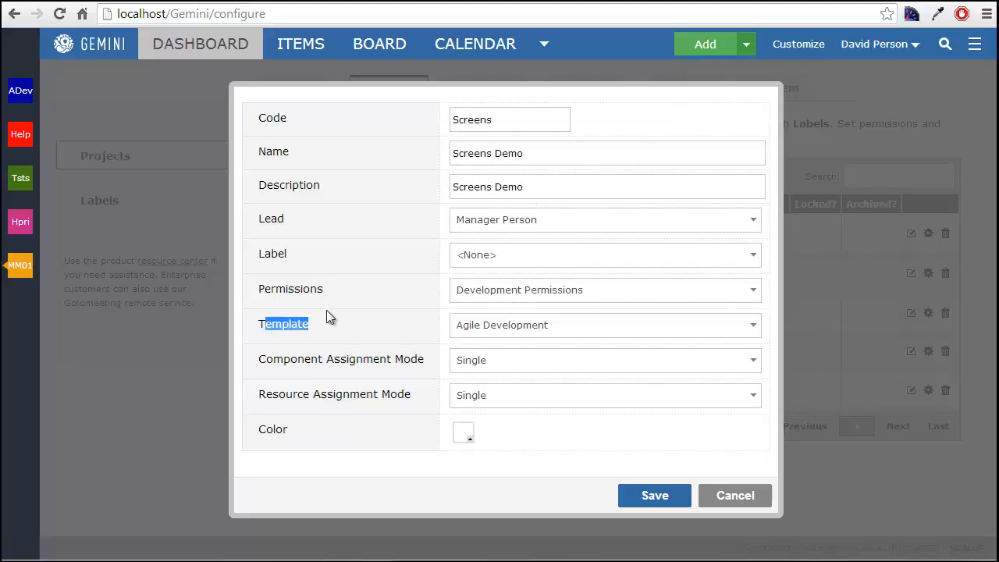
# - Assign the Screens Demo Template and a dark purple color to the new project, and save it
pyautogui.click(491, 326)
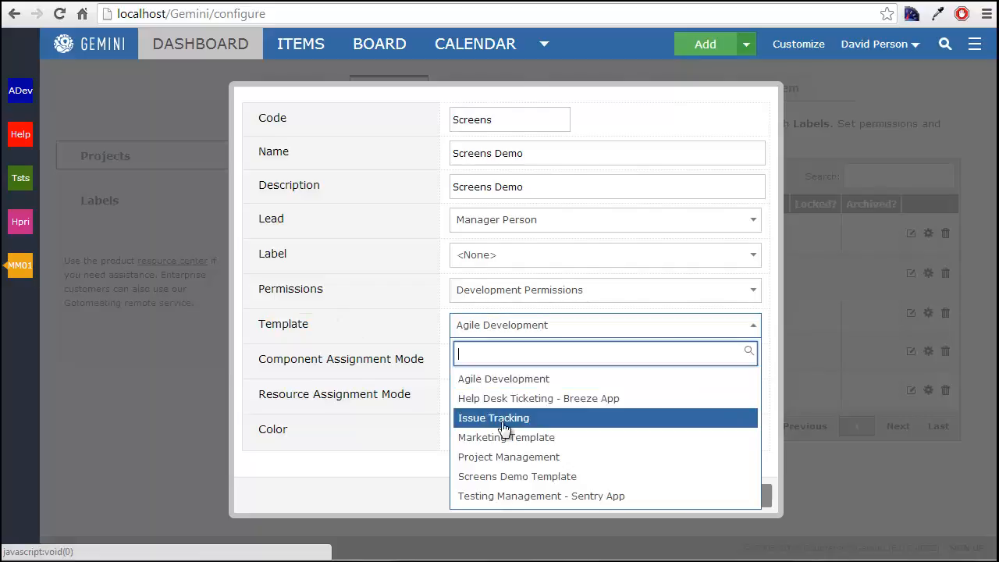
pyautogui.click(515, 476)
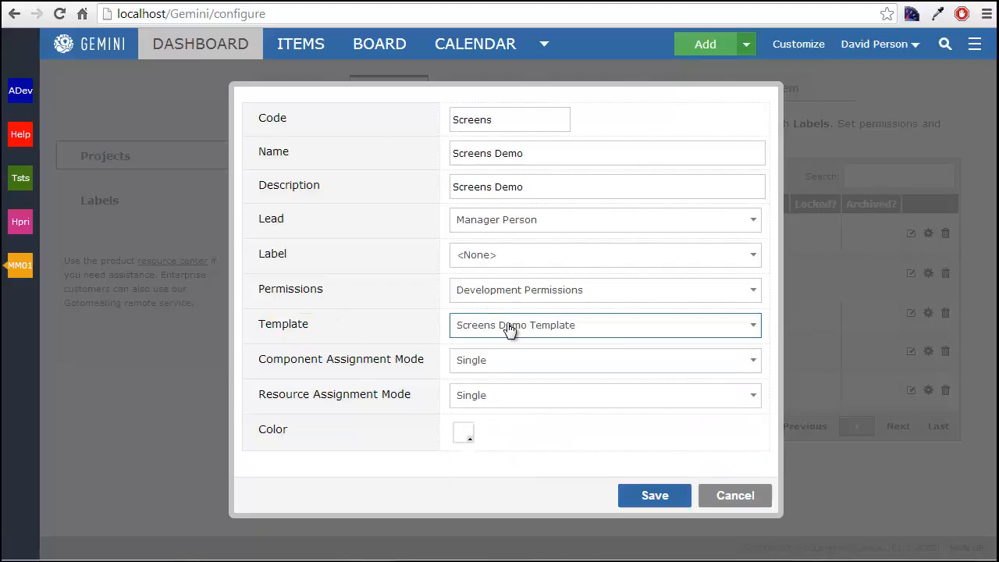
pyautogui.click(463, 433)
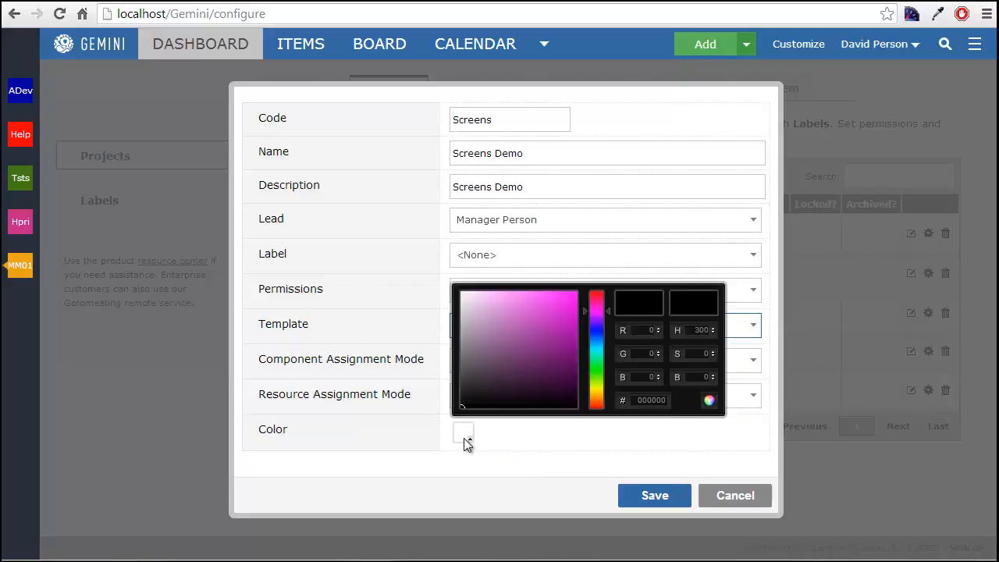
pyautogui.click(546, 378)
pyautogui.click(526, 470)
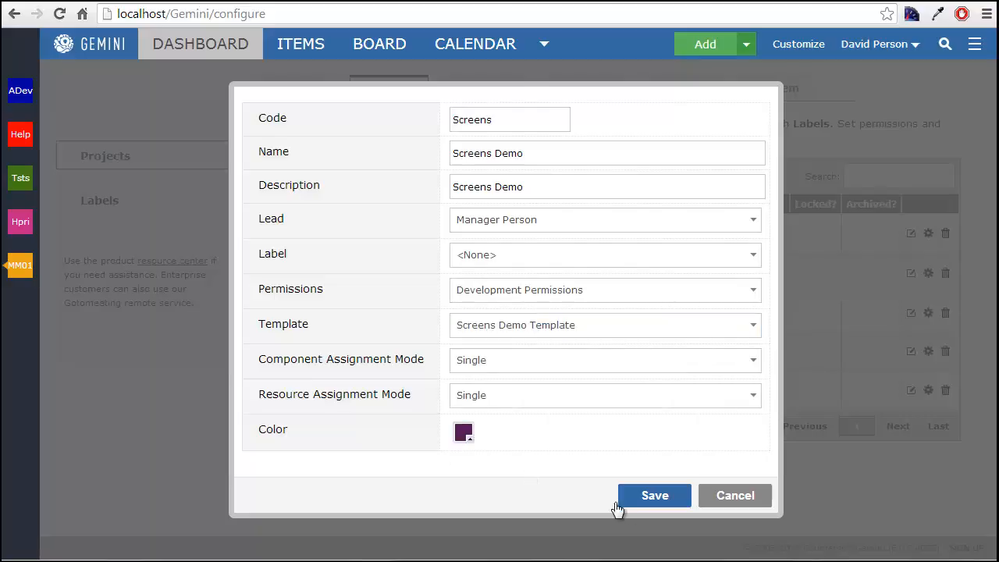
pyautogui.click(633, 497)
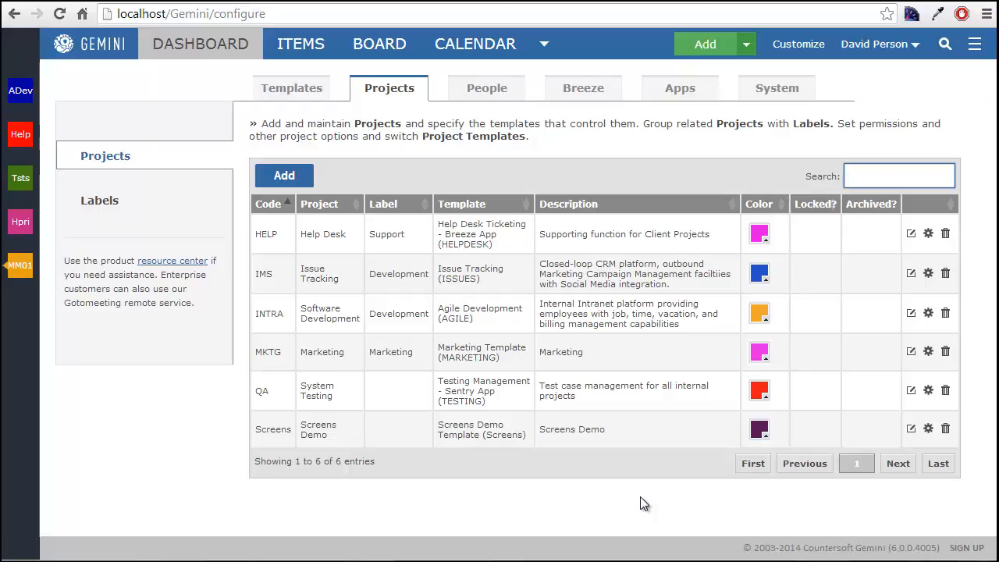
# - Start a new item in the Screens Demo project, titled "This is a screens test request"
pyautogui.click(710, 45)
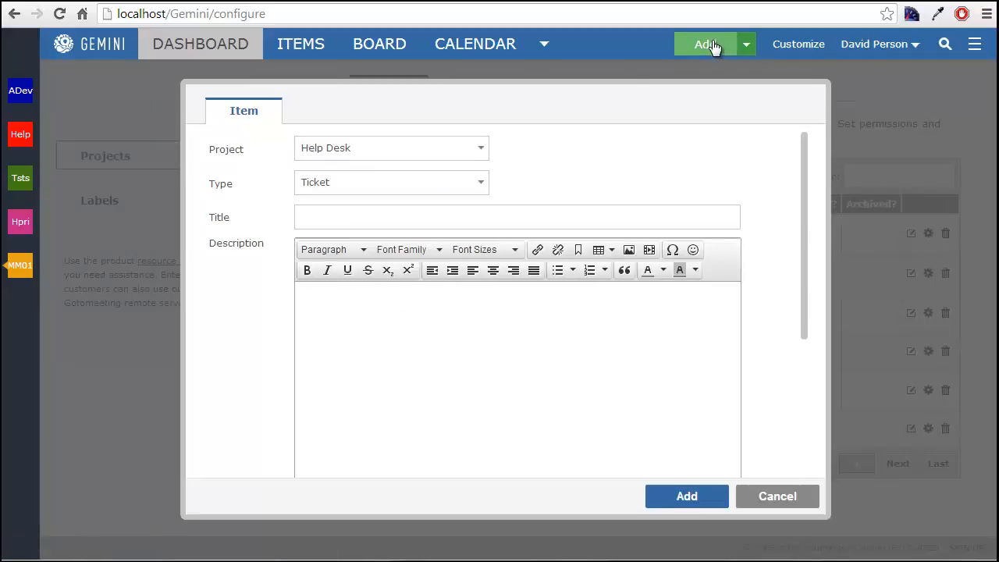
pyautogui.click(448, 150)
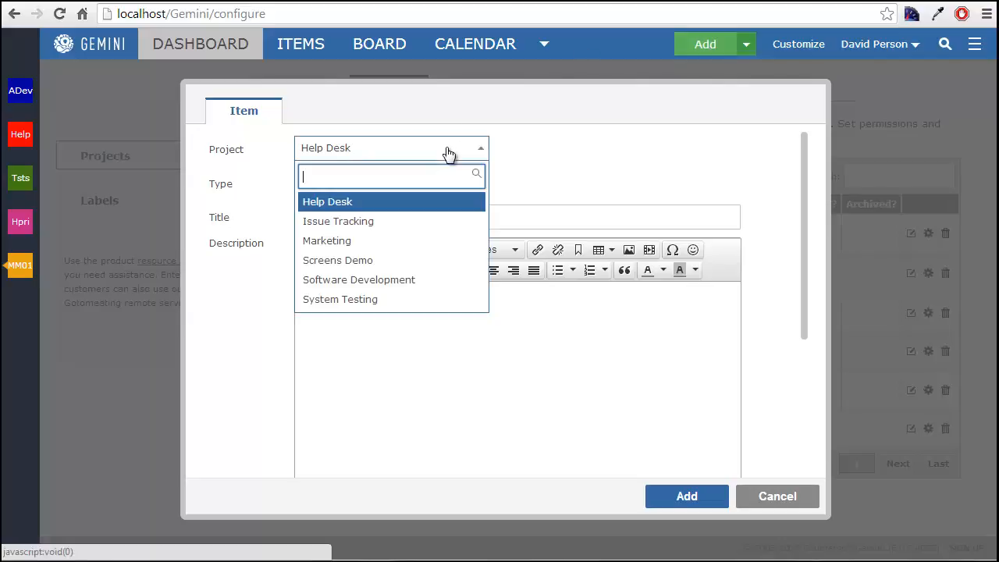
pyautogui.click(438, 261)
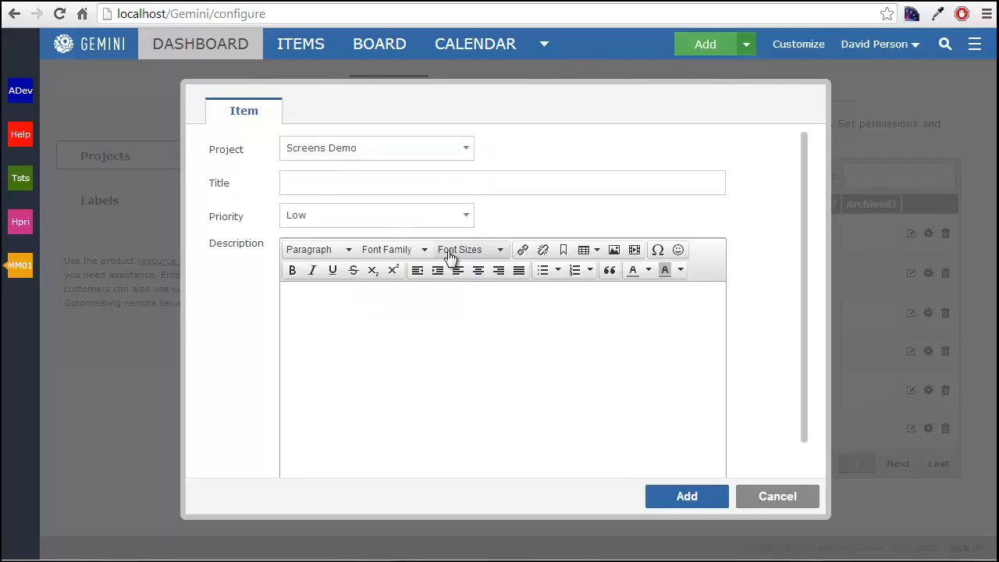
pyautogui.click(319, 185)
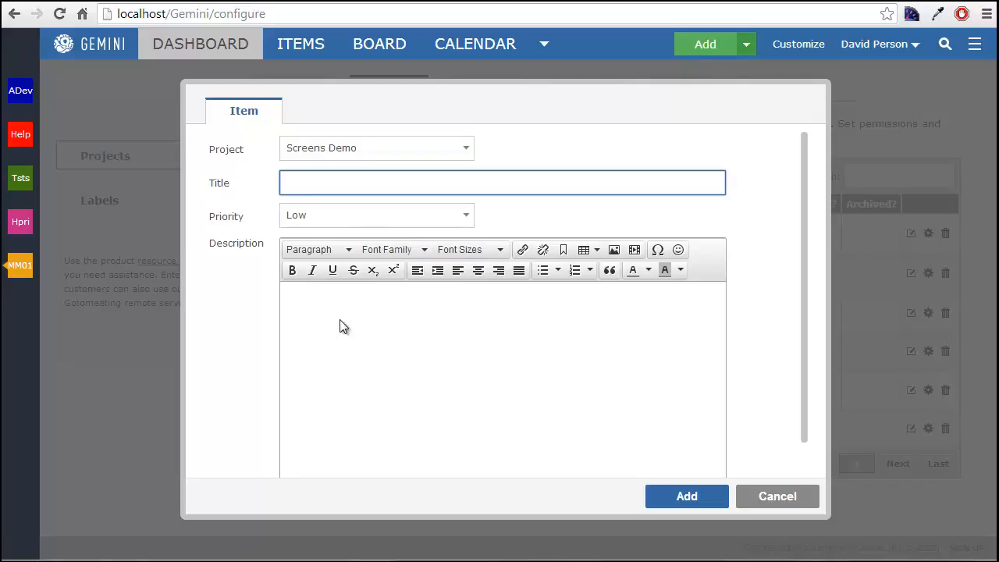
pyautogui.write('This is a screens test request')
pyautogui.press('Tab')
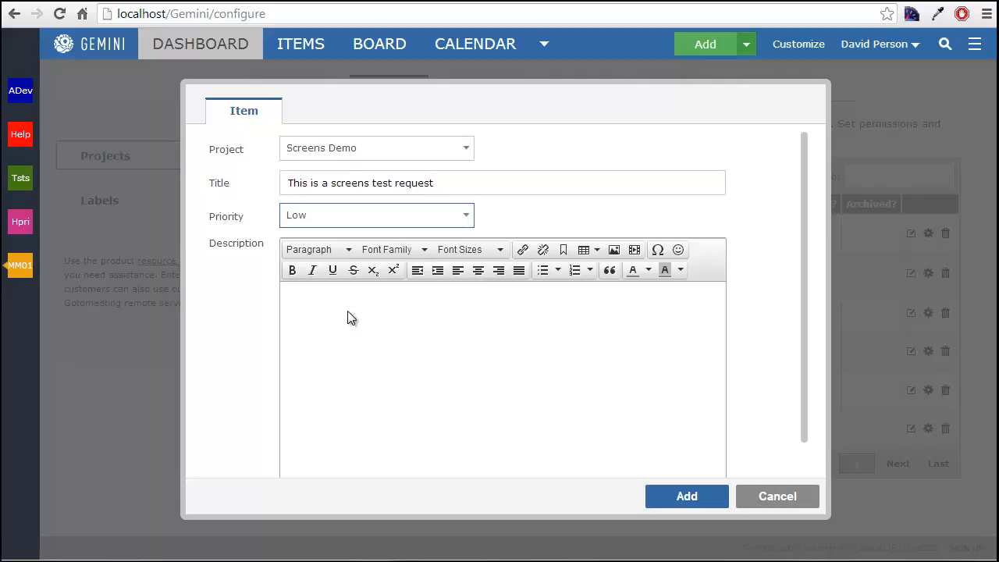
# - Set the item's priority to High, enter the description "I need this done now", and add the item
pyautogui.click(414, 221)
pyautogui.click(405, 312)
pyautogui.click(429, 298)
pyautogui.write('I need this done now')
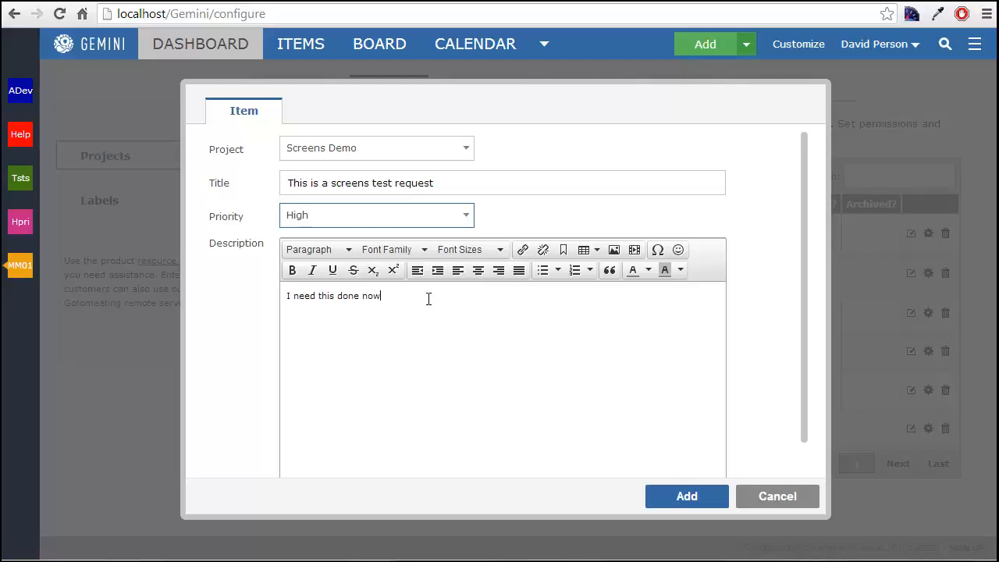
pyautogui.click(714, 496)
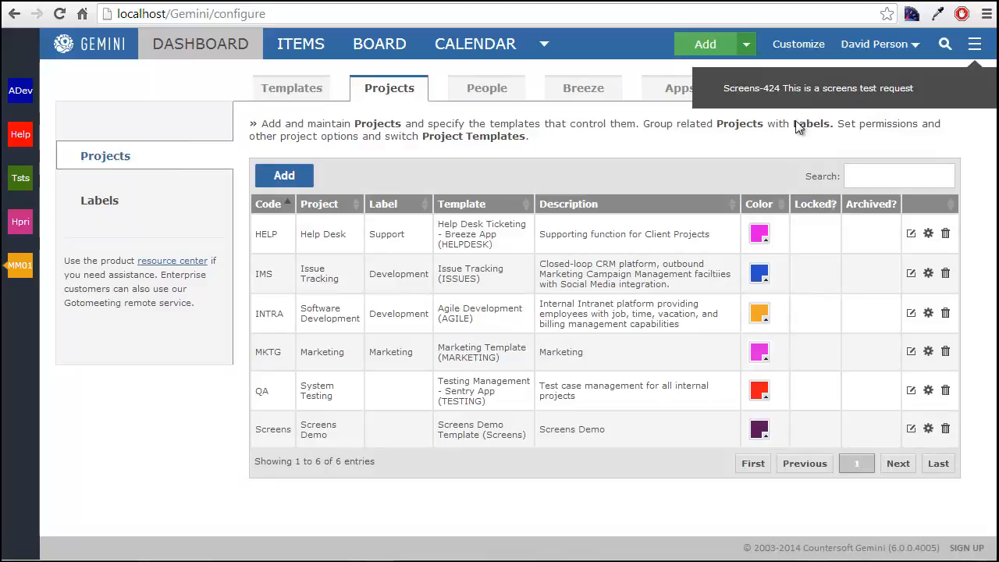
# - Open the newly added test request and examine its displayed priority and description
pyautogui.click(804, 98)
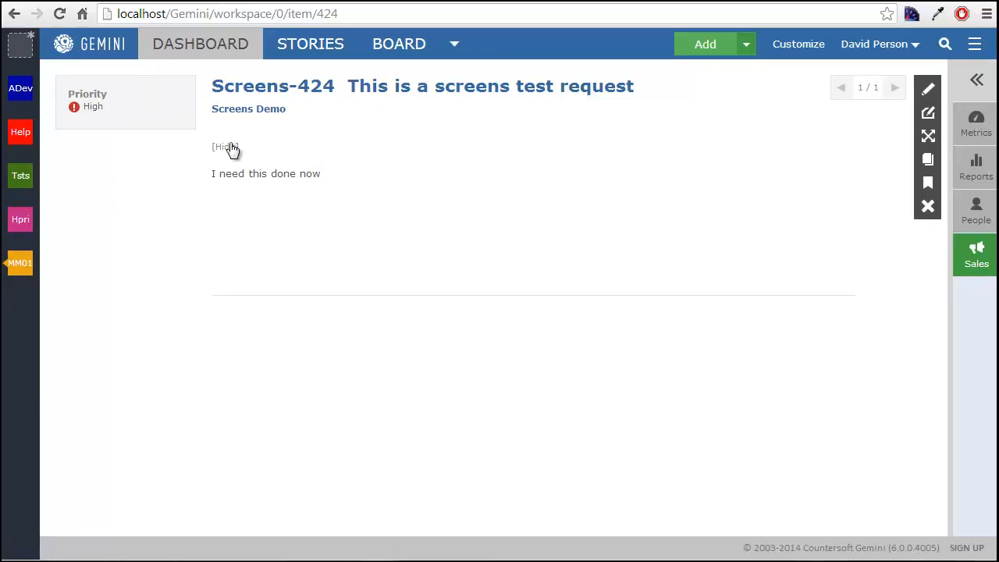
pyautogui.moveTo(330, 172); pyautogui.dragTo(210, 174)
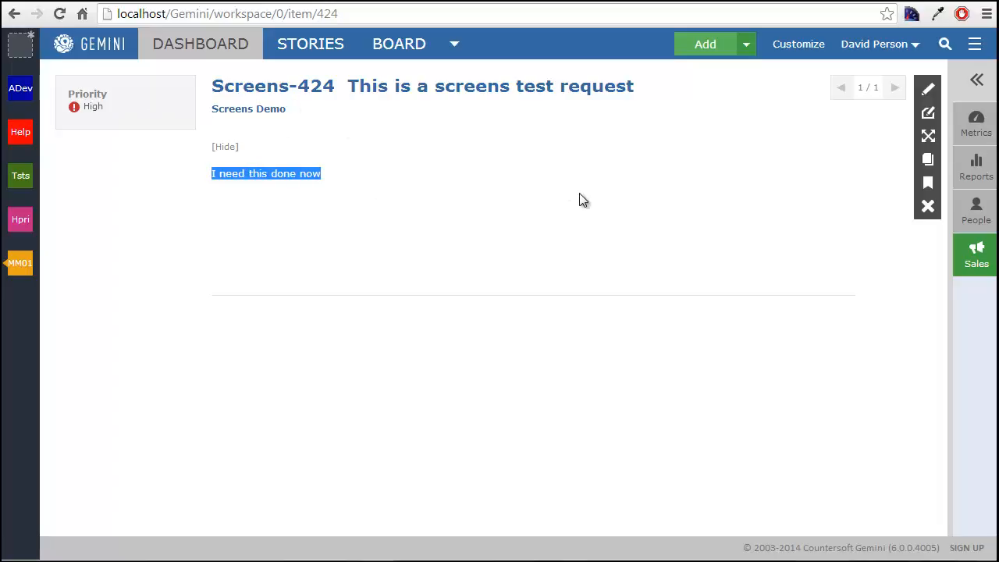
# - Enable the Resource attribute for creating, editing and viewing in the Screens Demo Template's Request screens, and save
pyautogui.click(798, 47)
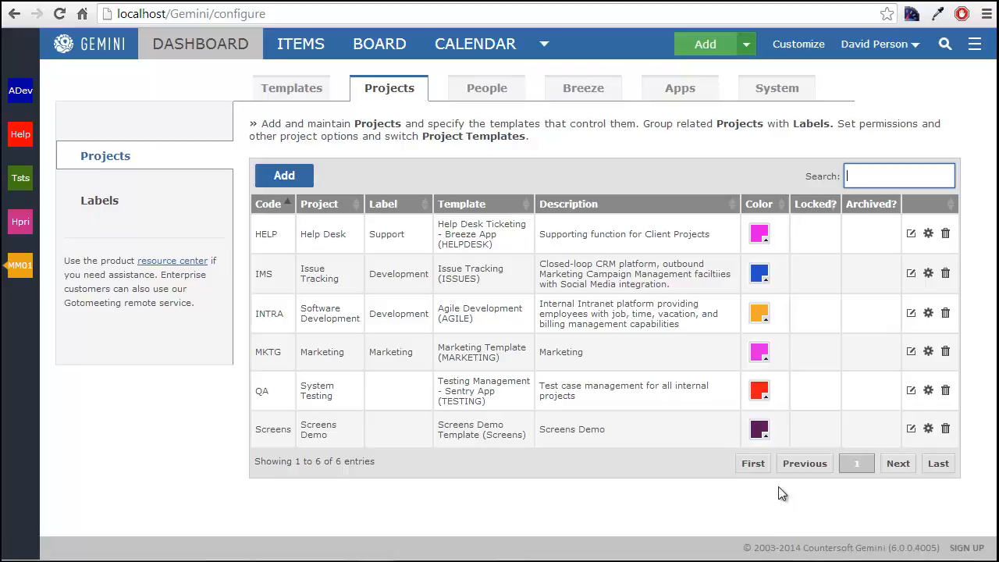
pyautogui.click(285, 88)
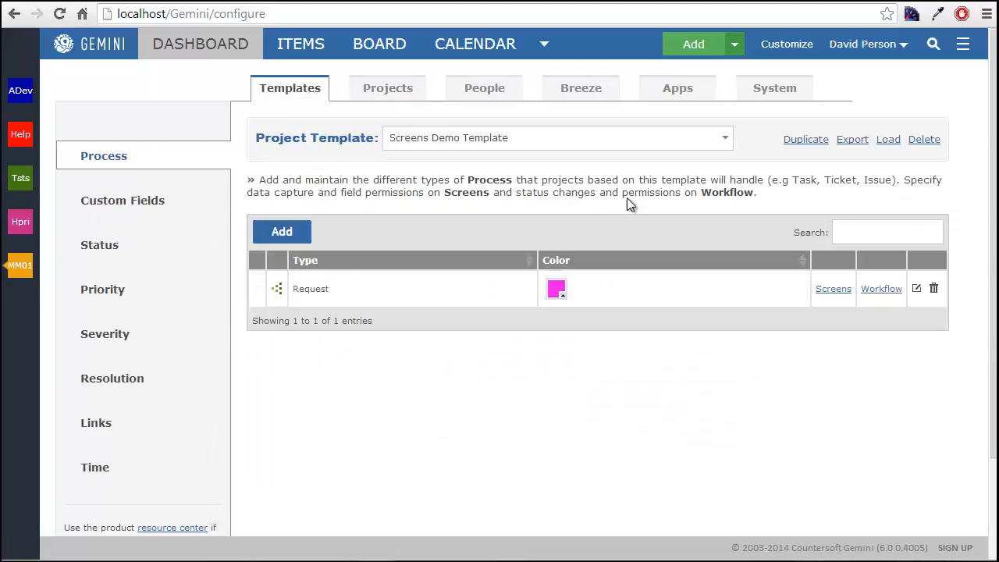
pyautogui.click(839, 291)
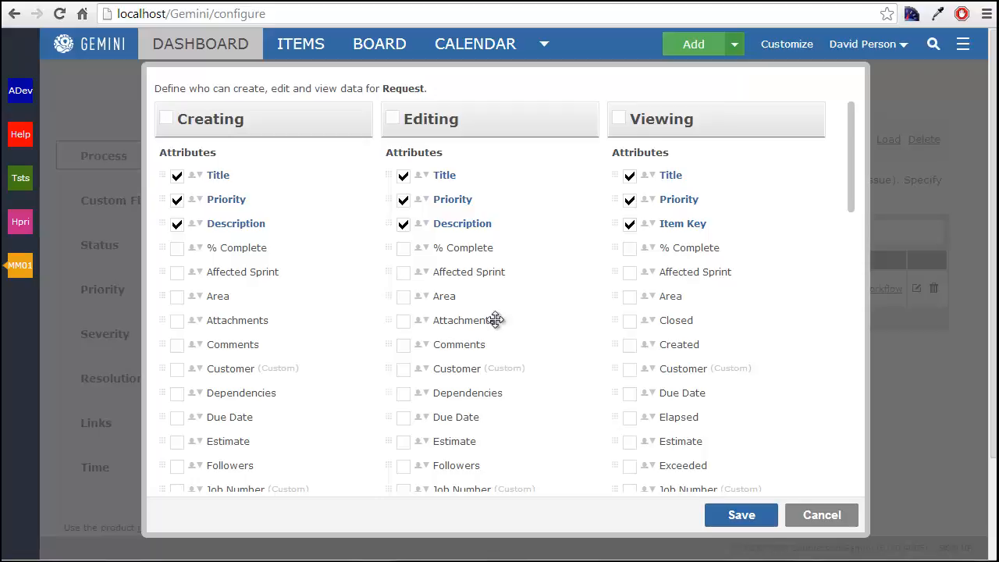
pyautogui.scroll(-3, 373, 312)
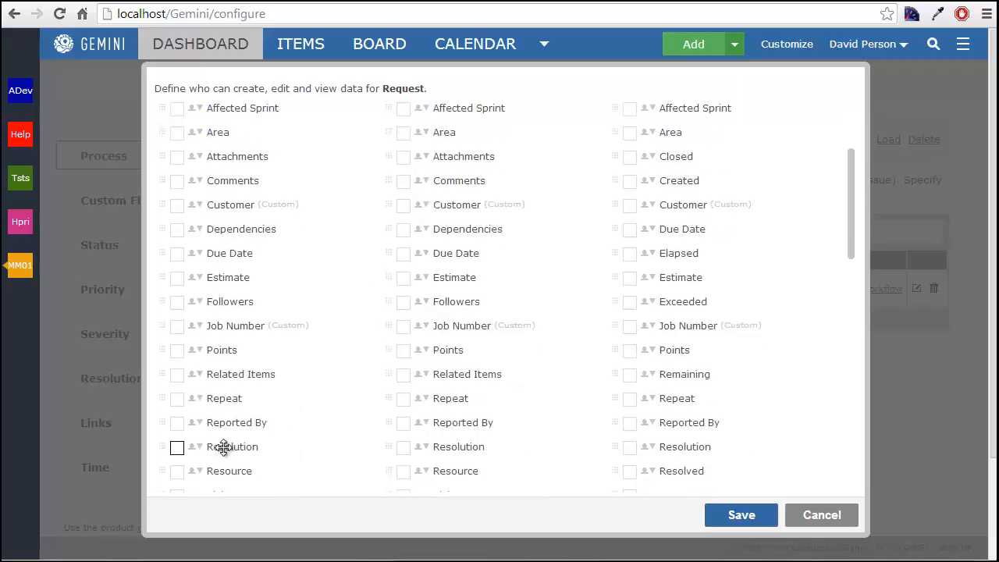
pyautogui.click(179, 472)
pyautogui.click(404, 472)
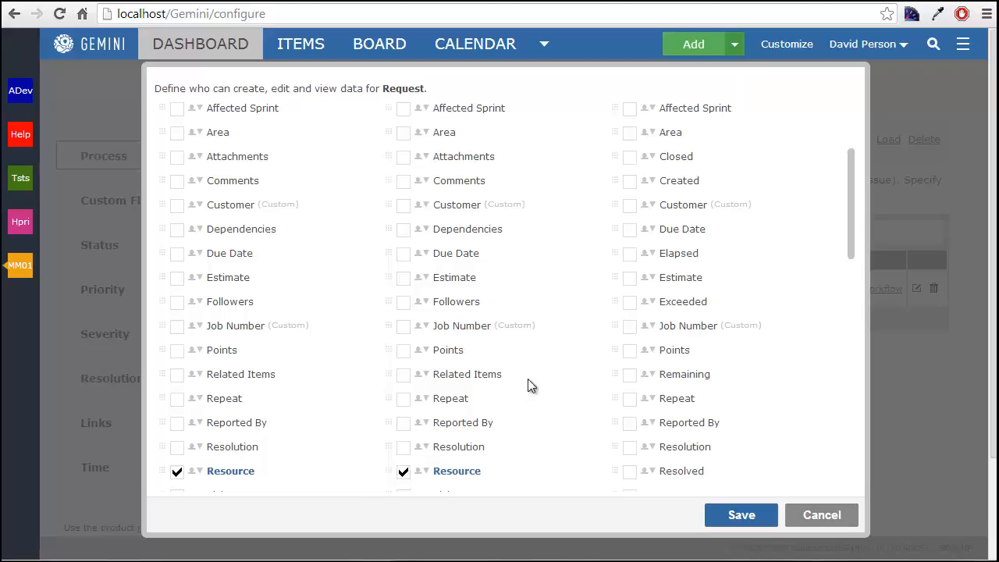
pyautogui.scroll(-2, 608, 415)
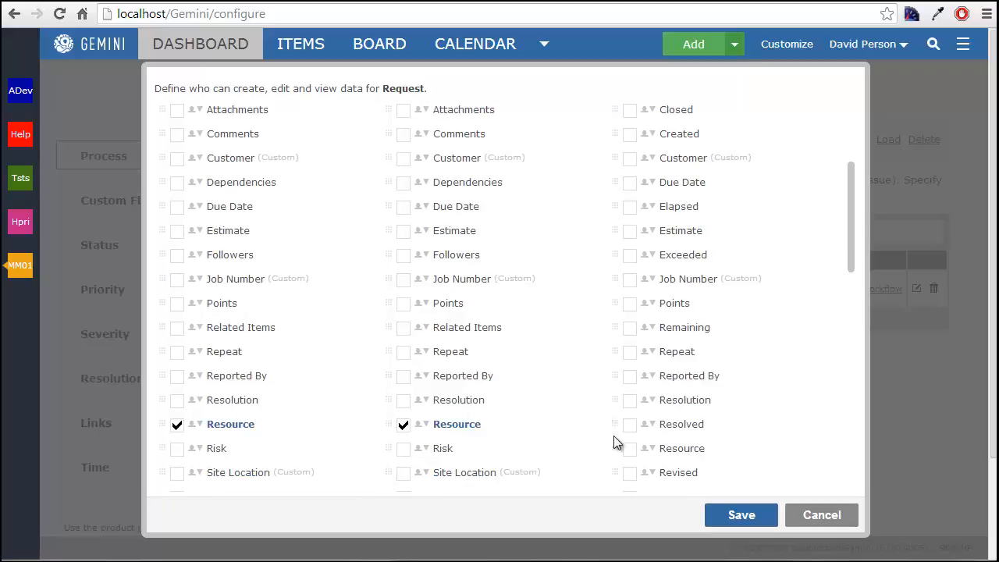
pyautogui.click(629, 450)
pyautogui.click(726, 515)
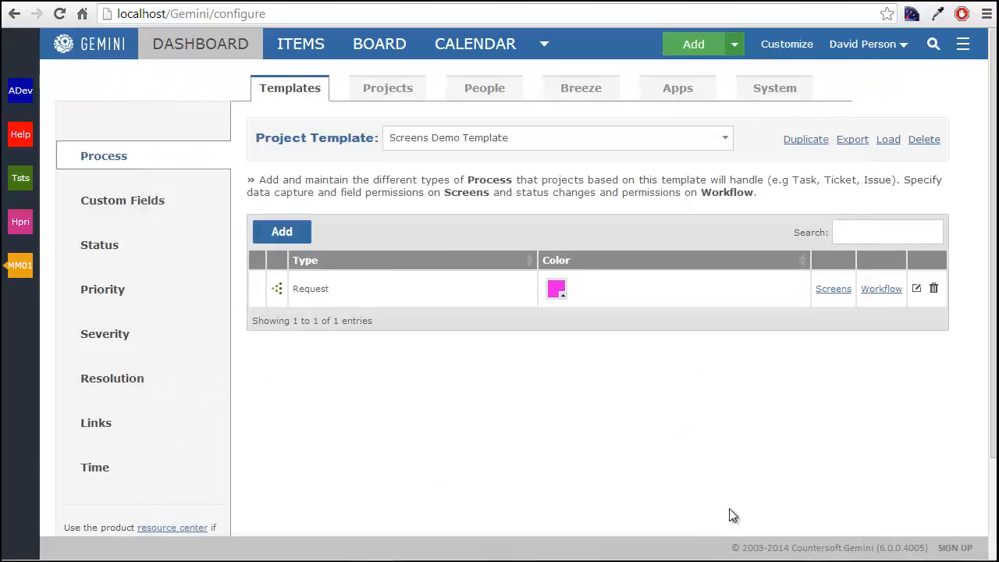
# - Start a new item in the Screens Demo project, examine the Resource field and its available people, and discard the item
pyautogui.click(734, 47)
pyautogui.click(739, 81)
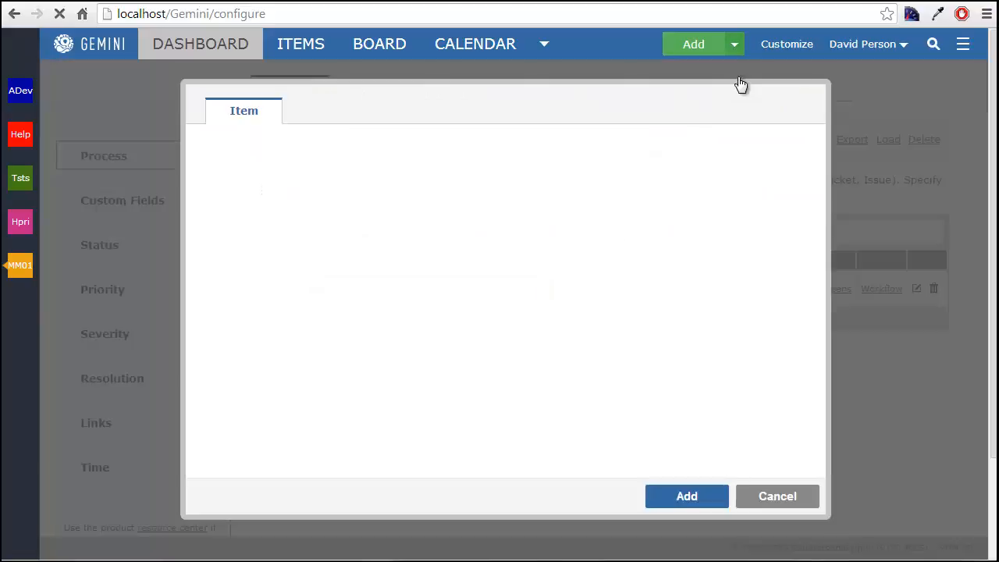
pyautogui.click(428, 148)
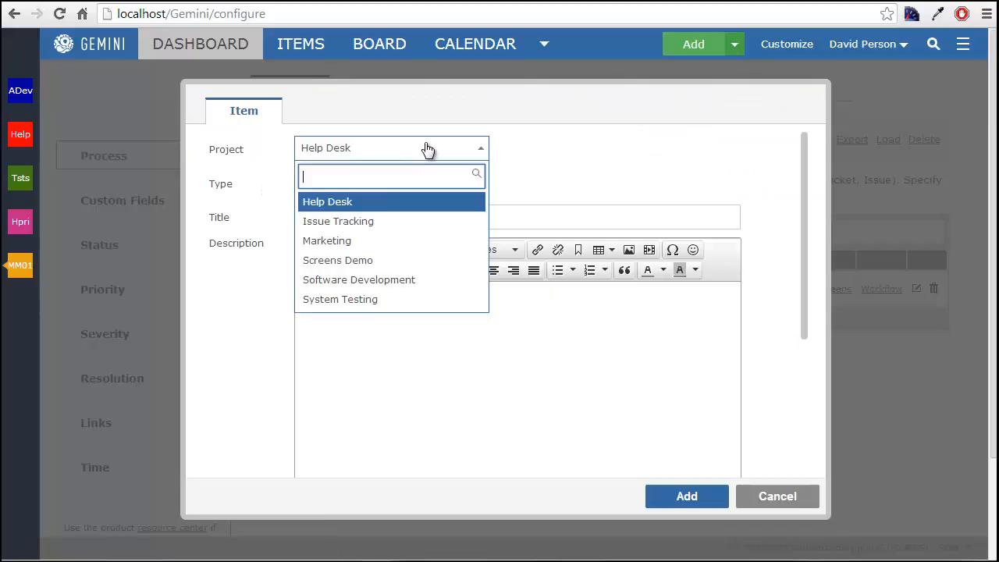
pyautogui.click(414, 266)
pyautogui.click(351, 183)
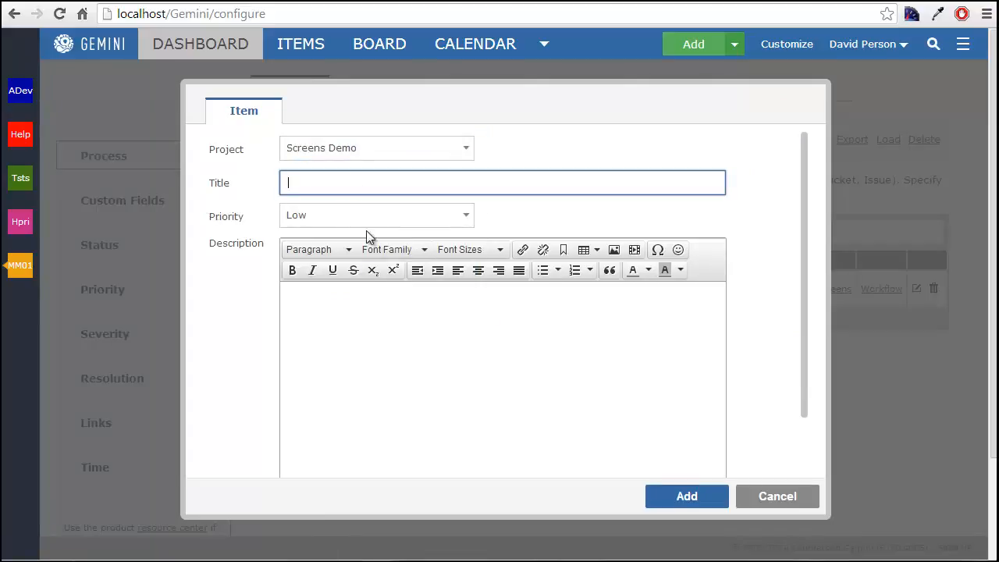
pyautogui.click(371, 317)
pyautogui.scroll(-2, 370, 314)
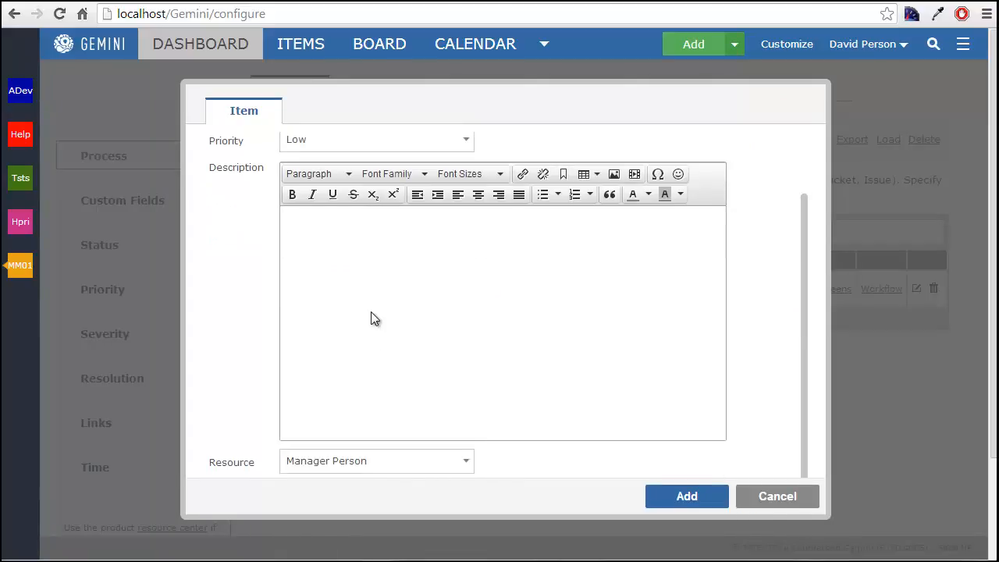
pyautogui.doubleClick(258, 467)
pyautogui.click(380, 468)
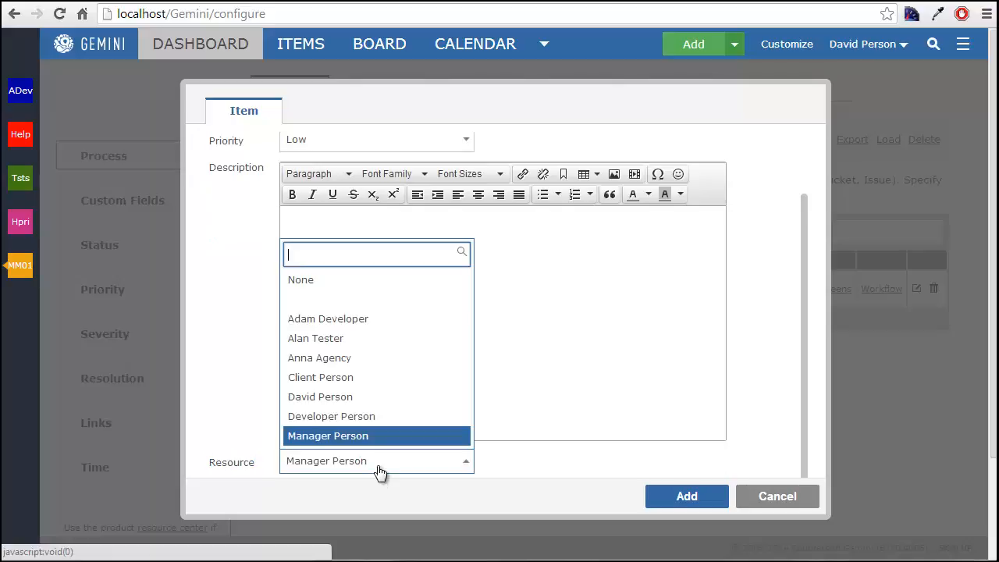
pyautogui.click(379, 470)
pyautogui.click(772, 498)
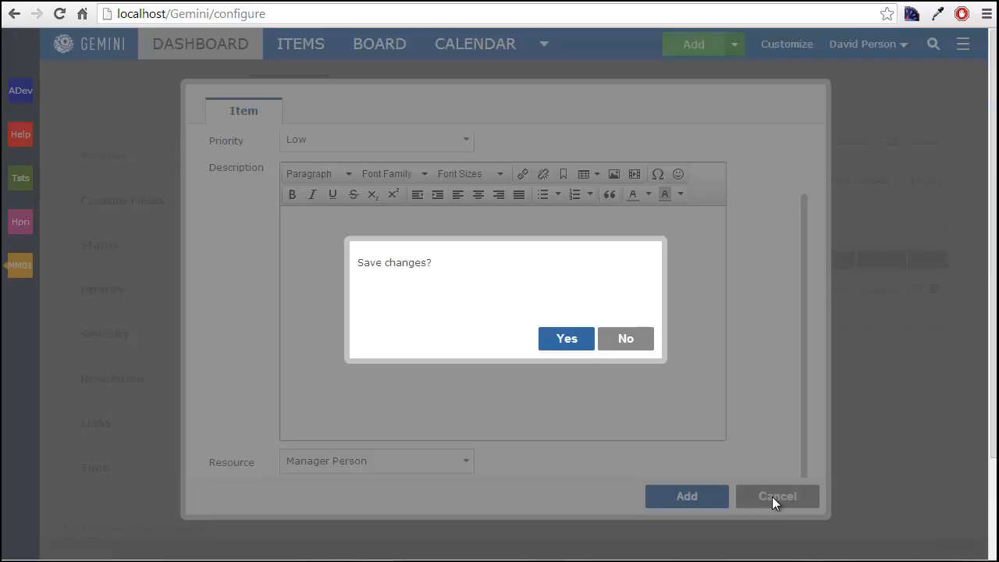
pyautogui.click(606, 334)
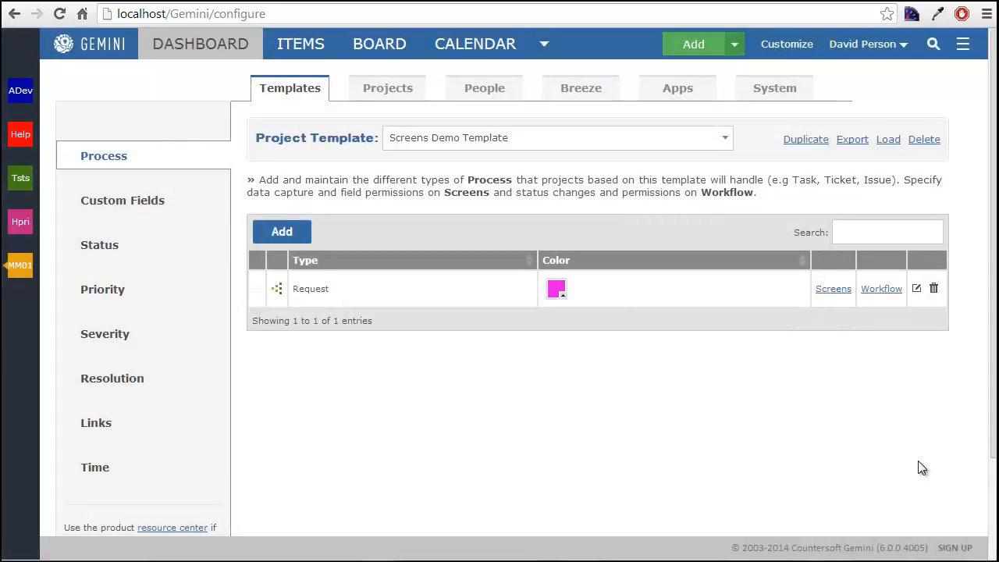
# - Open the Request type's screens and examine the group and required options of the Priority attribute for creating
pyautogui.click(833, 290)
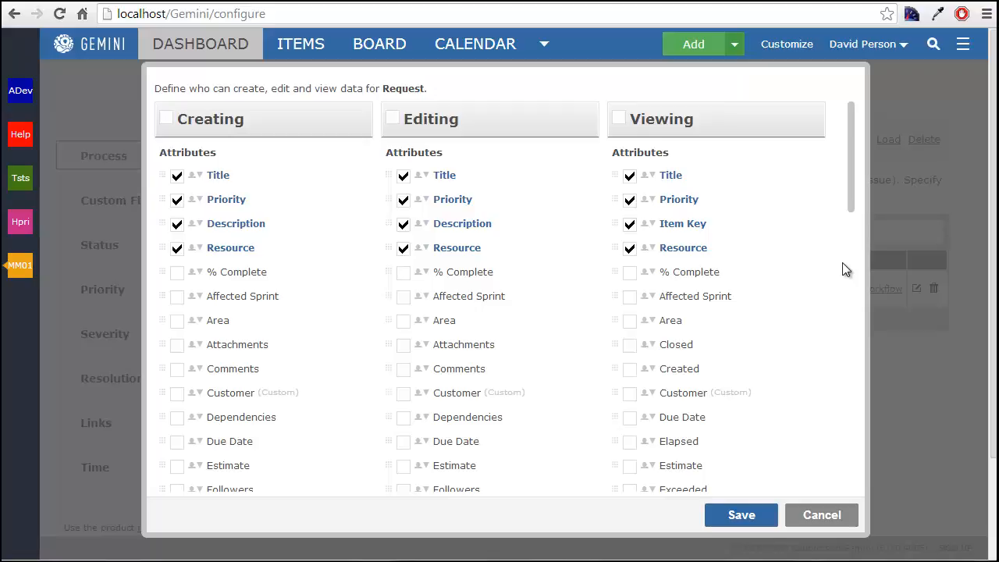
pyautogui.moveTo(248, 125); pyautogui.dragTo(176, 120)
pyautogui.doubleClick(425, 120)
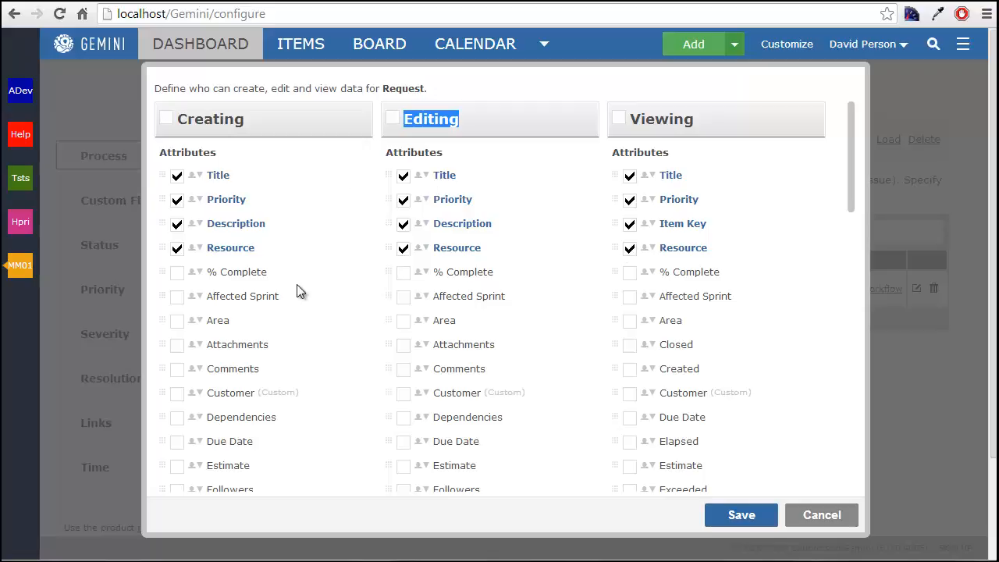
pyautogui.click(196, 201)
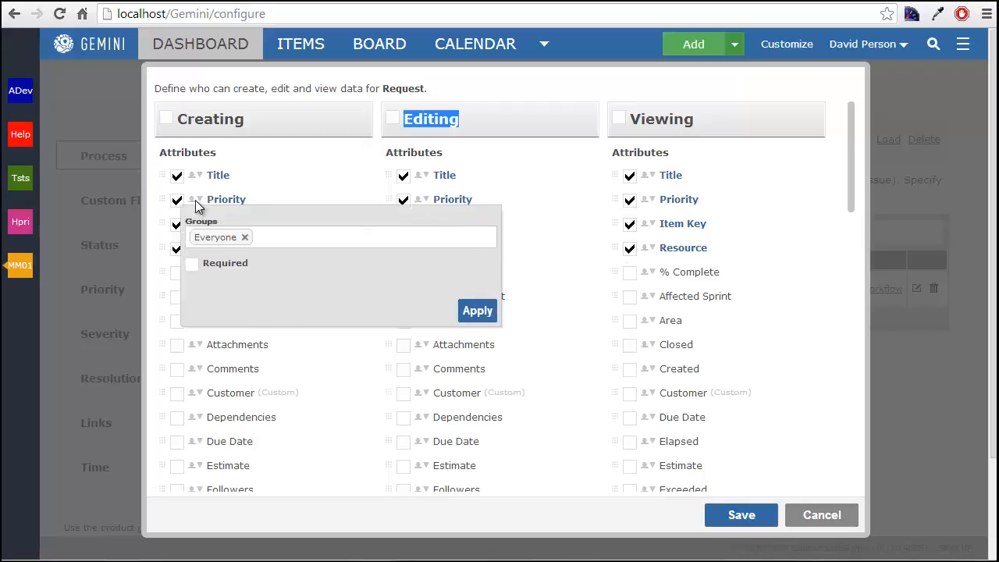
pyautogui.moveTo(212, 223); pyautogui.dragTo(187, 224)
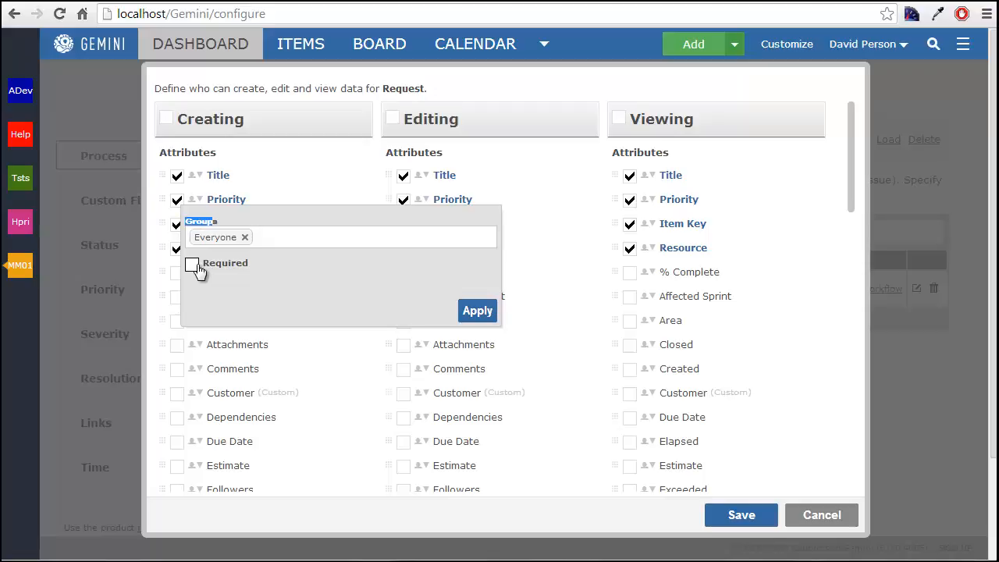
pyautogui.click(563, 251)
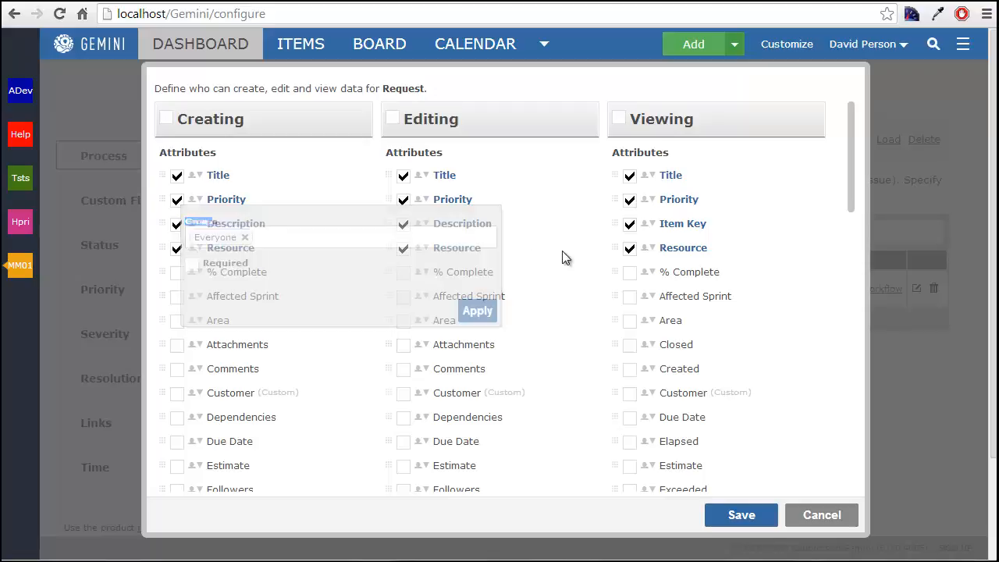
# - Make the Title attribute required when creating a Request and save the screens
pyautogui.click(195, 174)
pyautogui.click(192, 239)
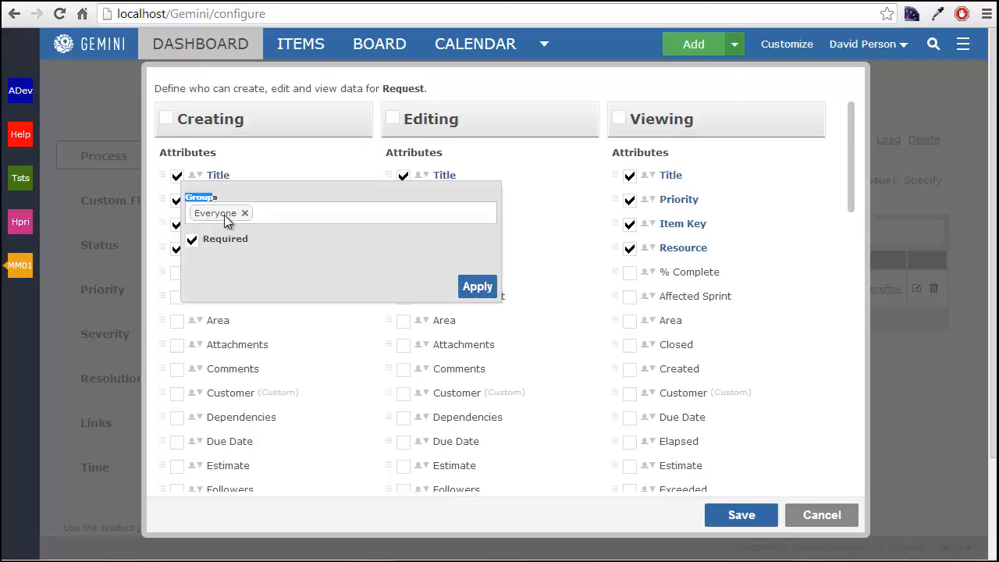
pyautogui.click(469, 287)
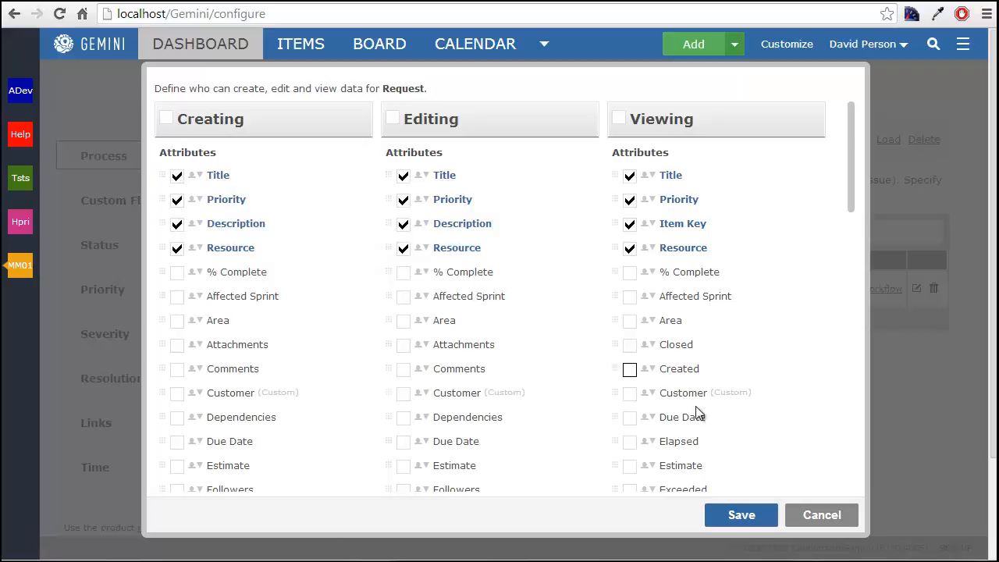
pyautogui.click(762, 500)
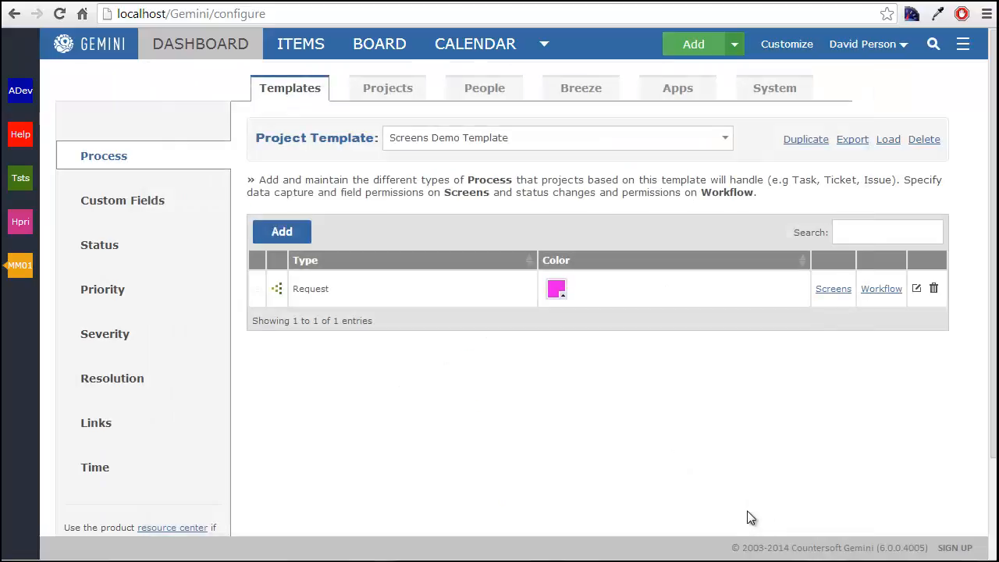
# - Try to add a Screens Demo item with an empty title to test the required field, and discard it
pyautogui.click(735, 44)
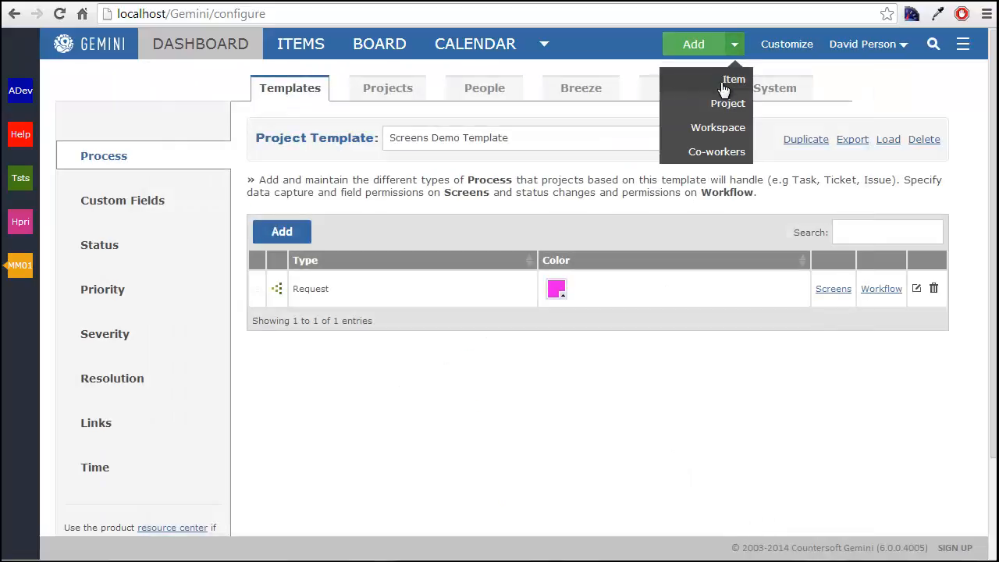
pyautogui.click(732, 75)
pyautogui.click(371, 157)
pyautogui.click(351, 259)
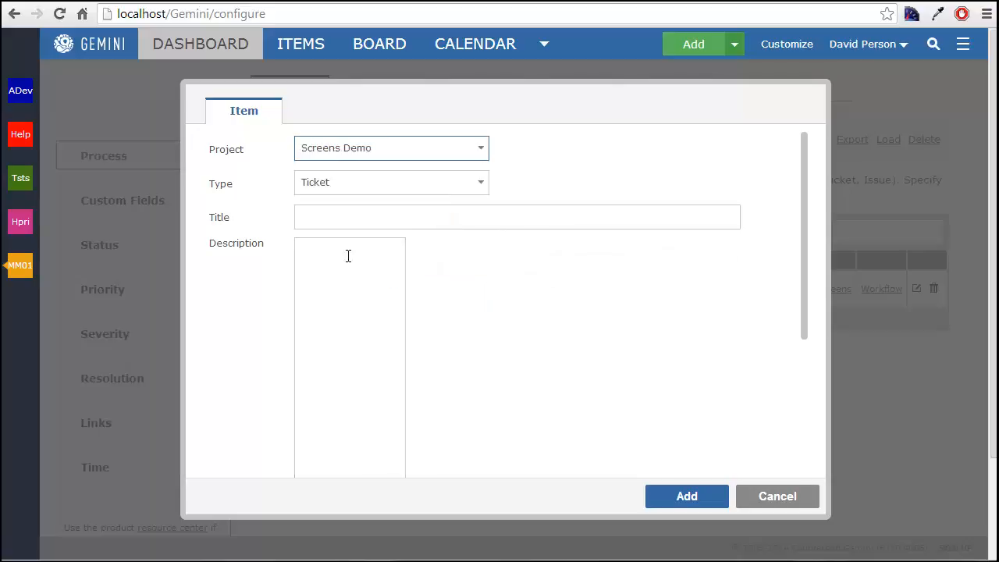
pyautogui.moveTo(234, 184); pyautogui.dragTo(214, 183)
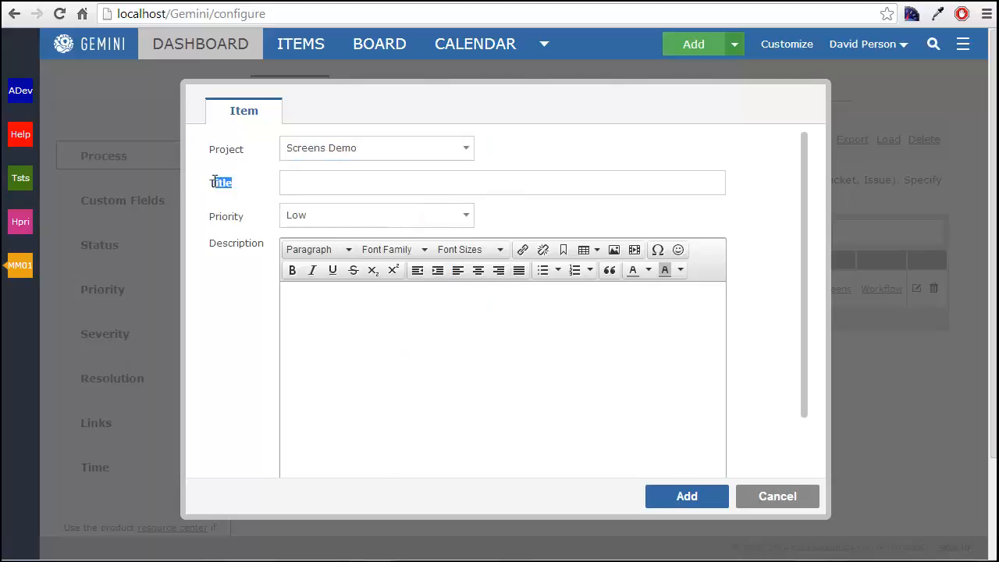
pyautogui.click(515, 325)
pyautogui.click(708, 497)
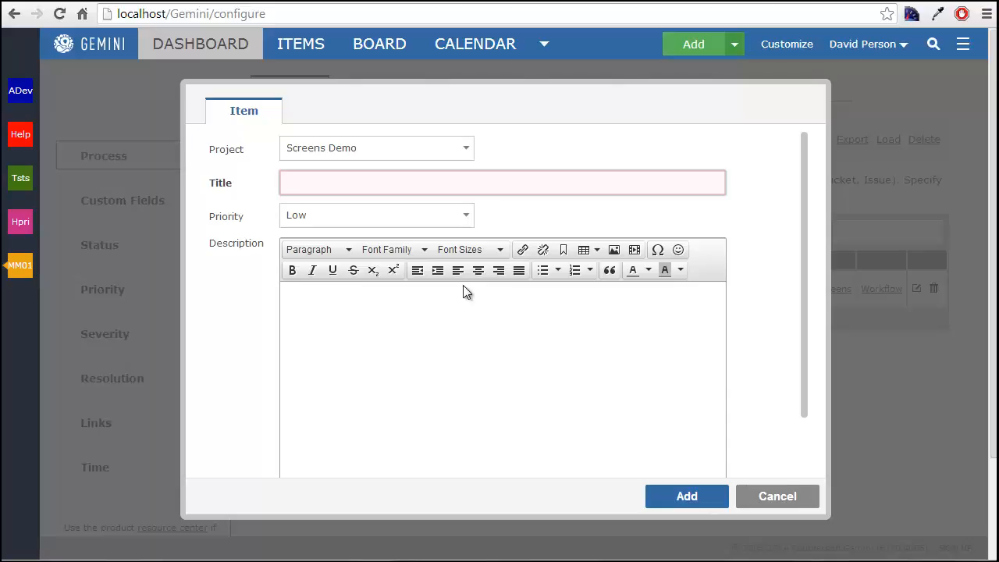
pyautogui.click(779, 501)
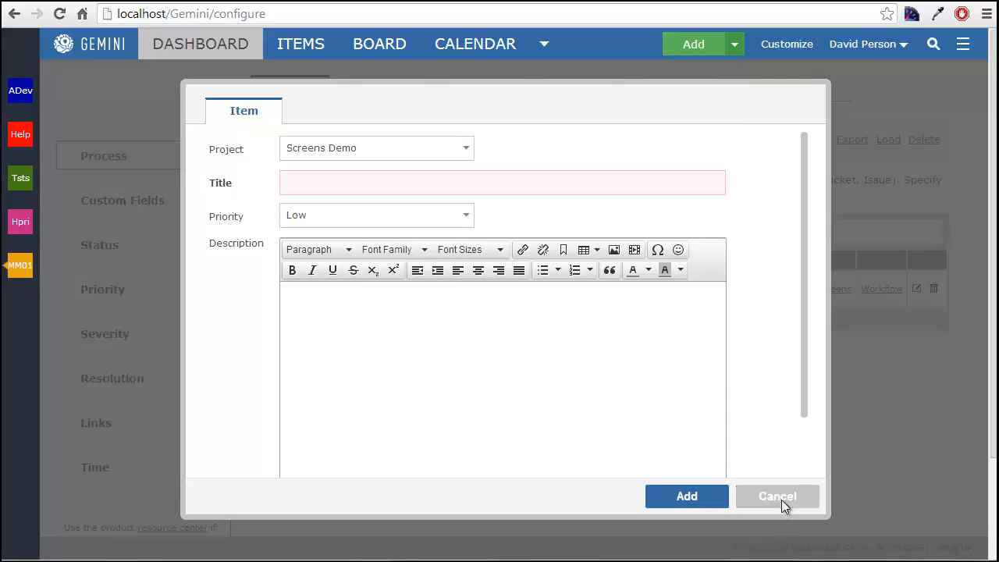
pyautogui.click(616, 343)
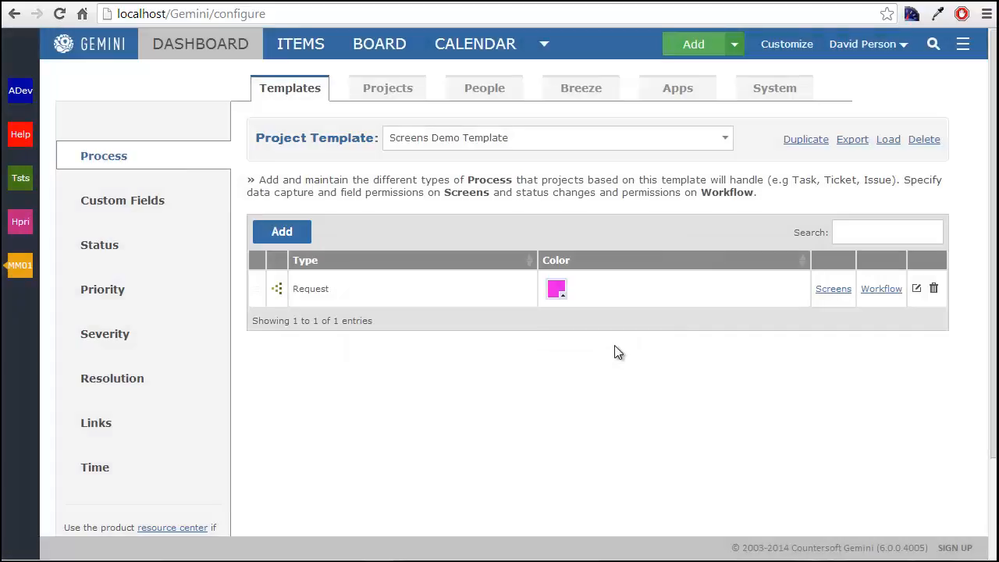
# - Restrict the Resource attribute for creating Requests to only the Support Team group and save the screens
pyautogui.click(833, 289)
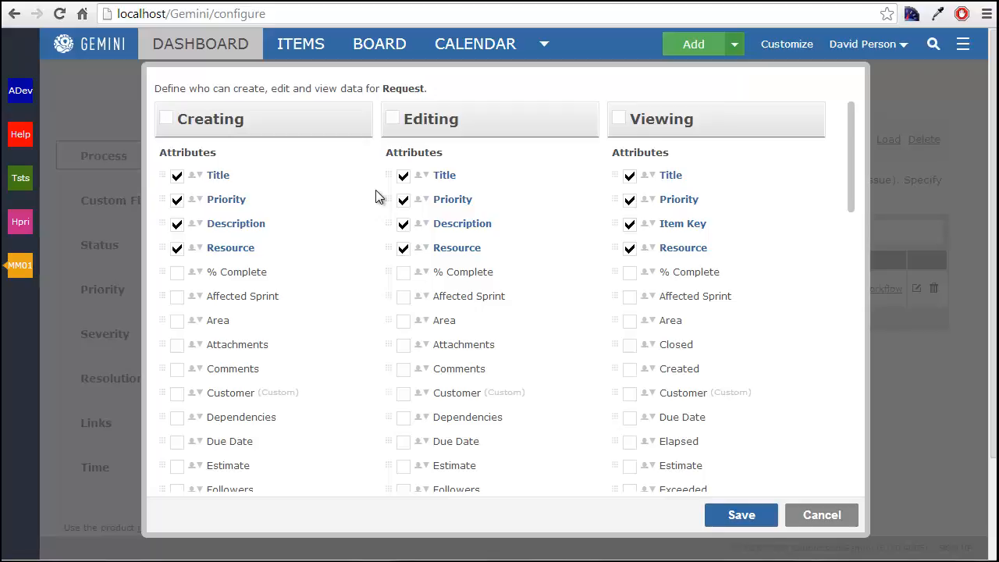
pyautogui.click(197, 248)
pyautogui.click(245, 287)
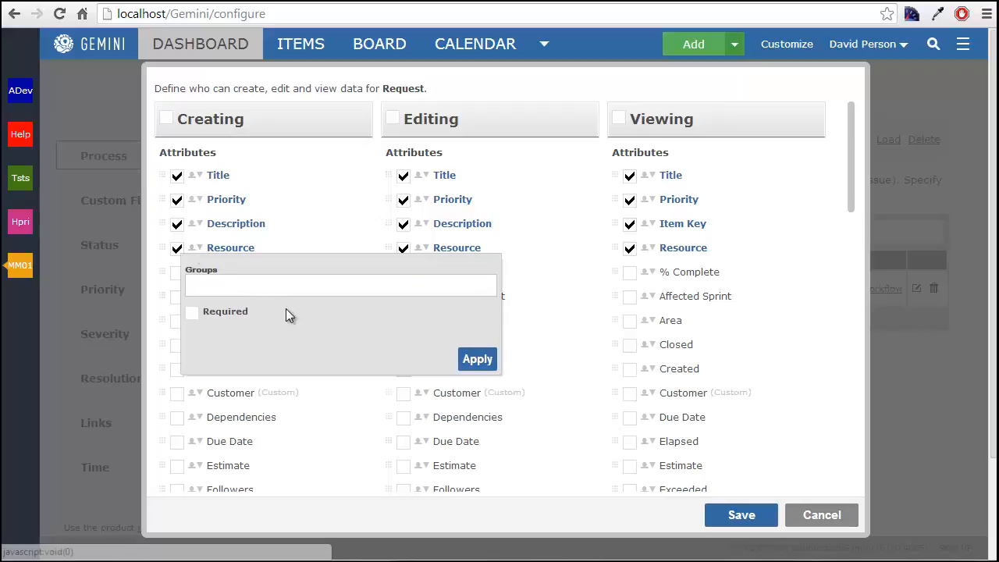
pyautogui.click(321, 288)
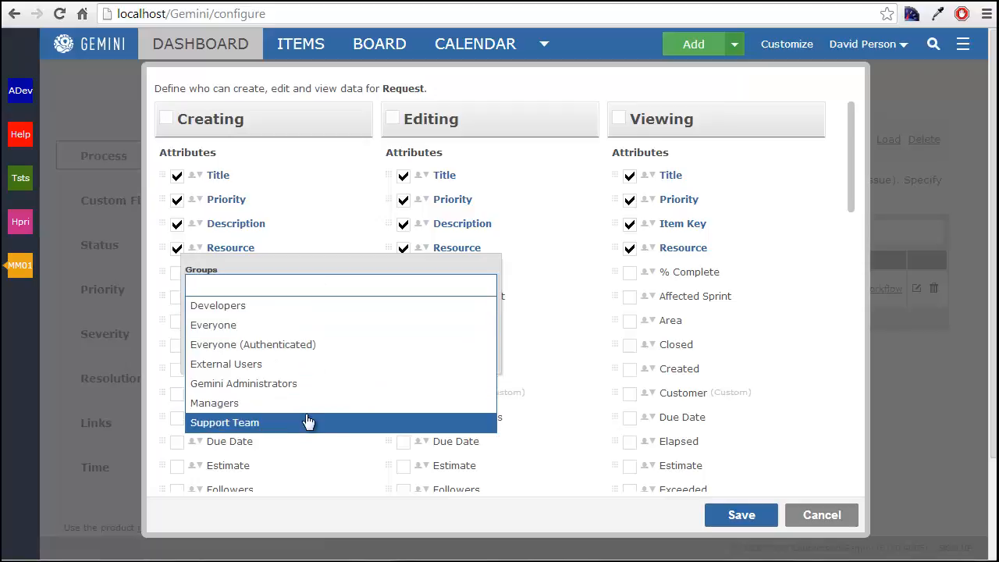
pyautogui.click(307, 419)
pyautogui.click(301, 264)
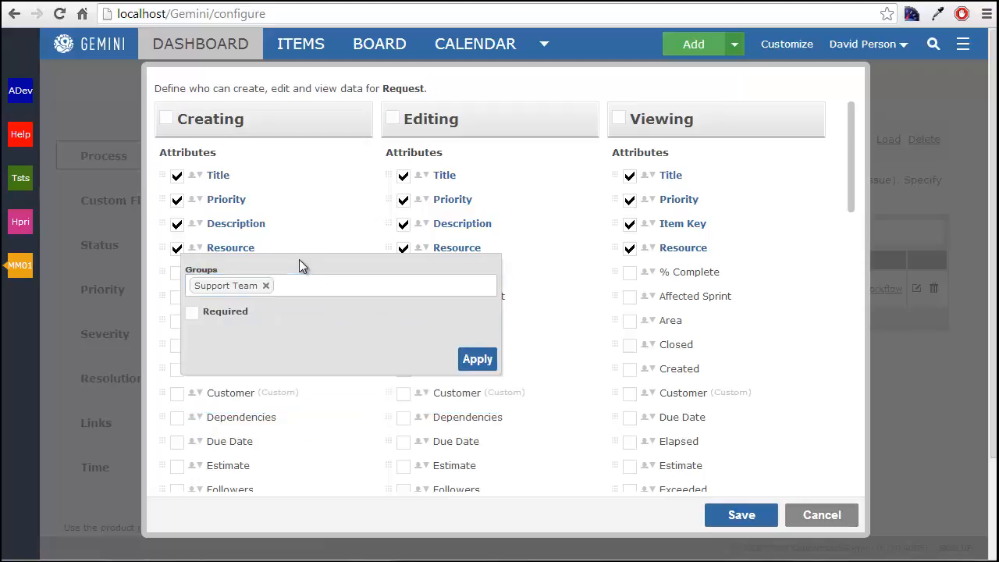
pyautogui.click(472, 359)
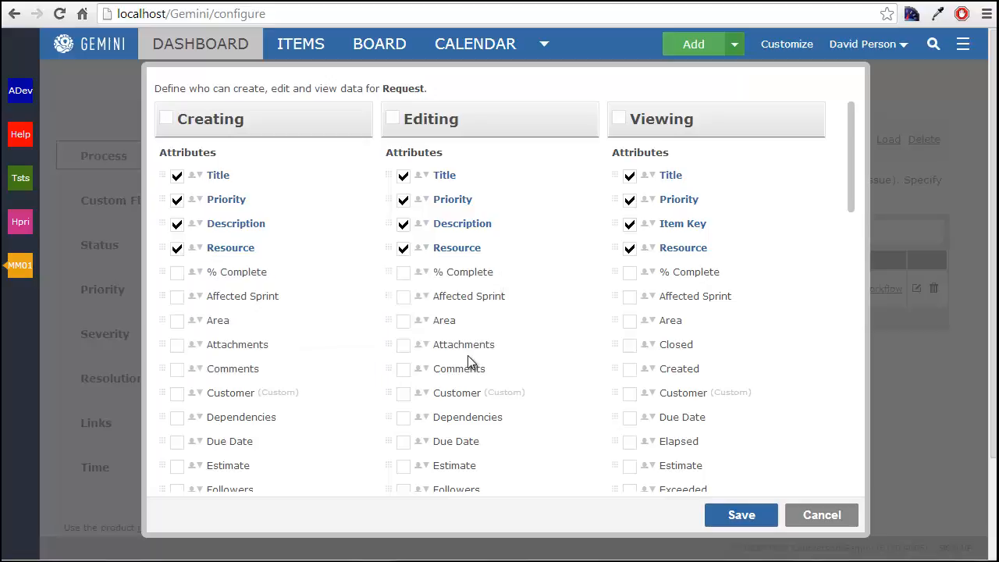
pyautogui.click(747, 518)
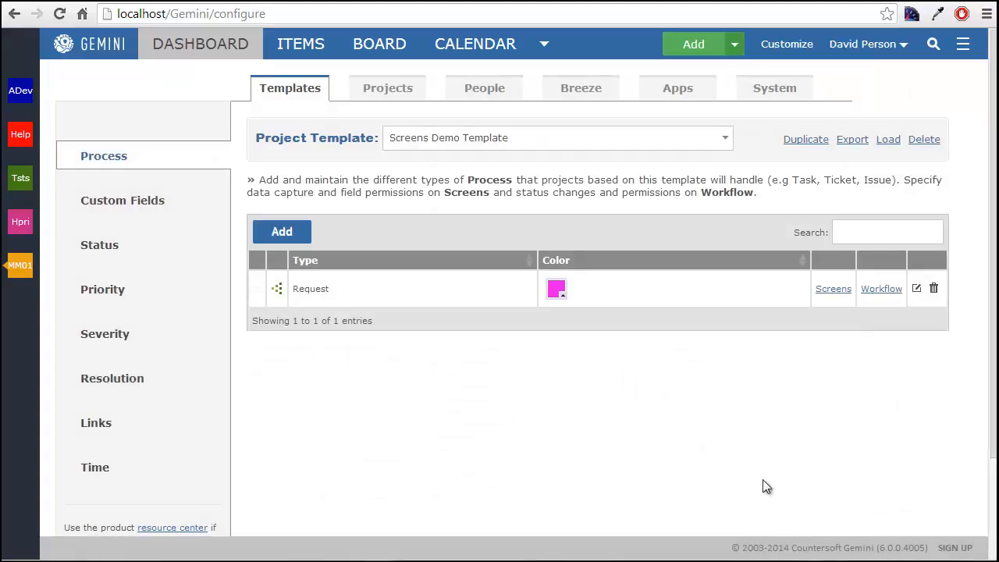
# - Start another Screens Demo item, check which fields the creation form offers below Description, and discard the item
pyautogui.click(735, 47)
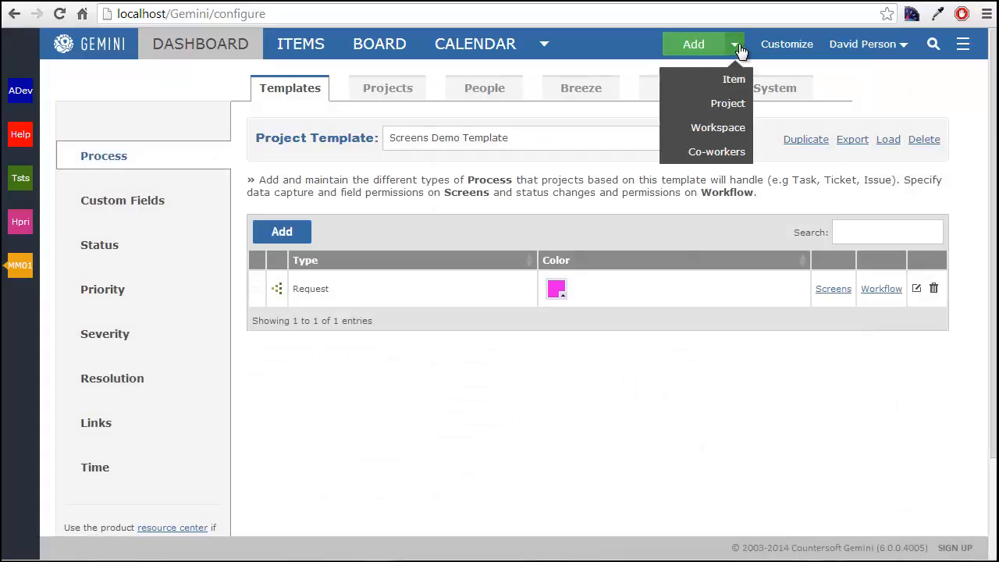
pyautogui.click(716, 91)
pyautogui.click(328, 150)
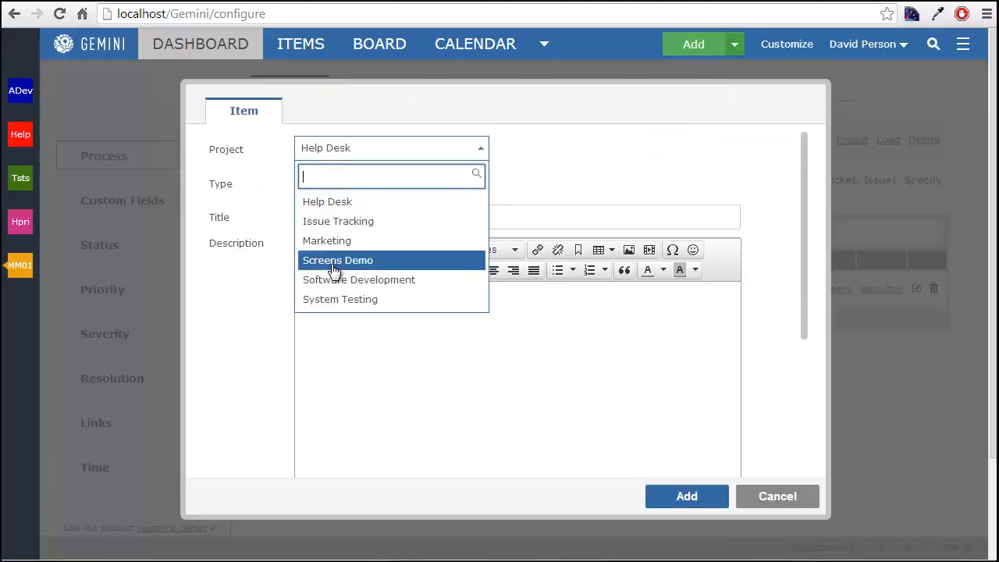
pyautogui.click(334, 266)
pyautogui.click(299, 180)
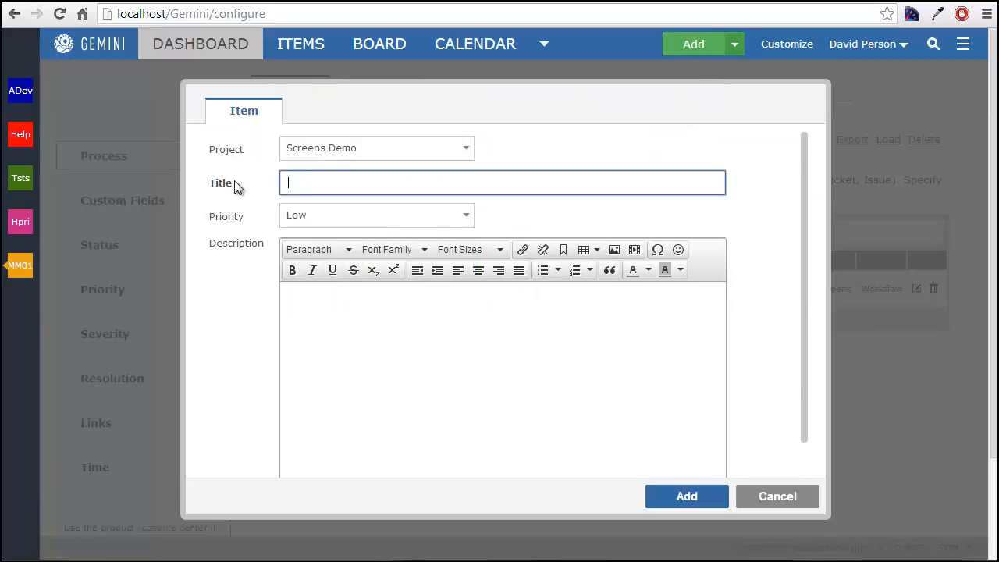
pyautogui.moveTo(245, 182); pyautogui.dragTo(202, 179)
pyautogui.click(249, 210)
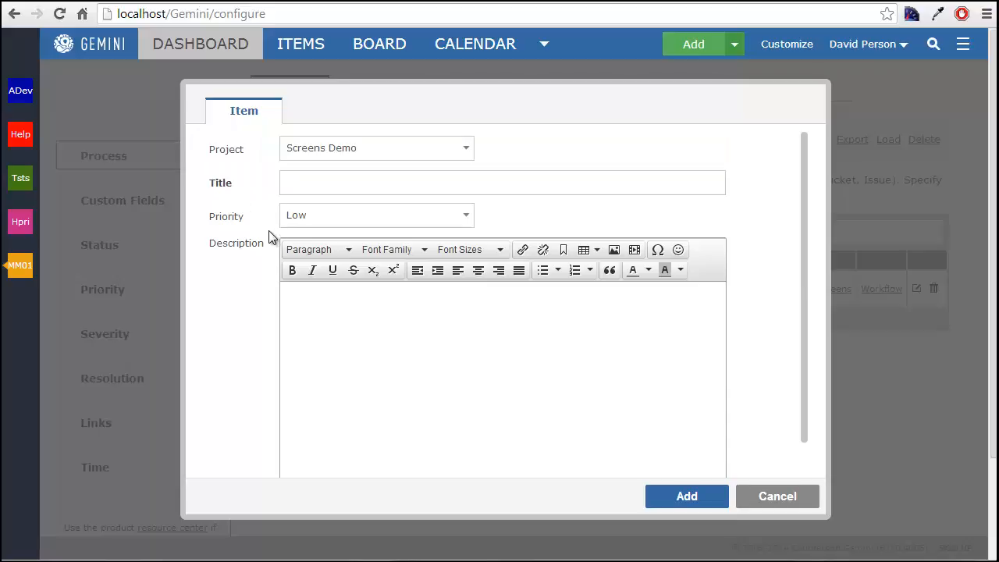
pyautogui.scroll(-1, 366, 345)
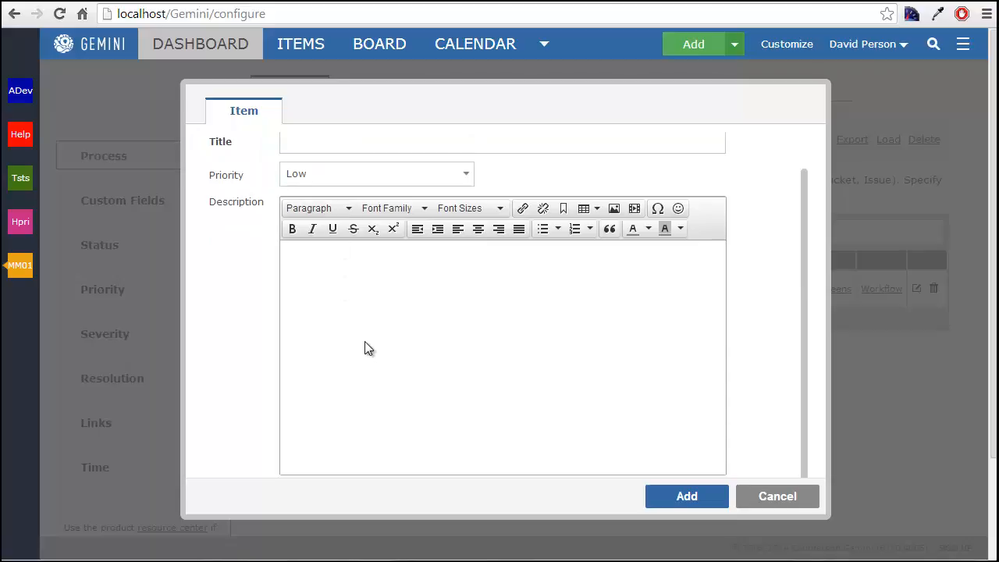
pyautogui.scroll(1, 808, 421)
pyautogui.scroll(-1, 808, 458)
pyautogui.click(791, 503)
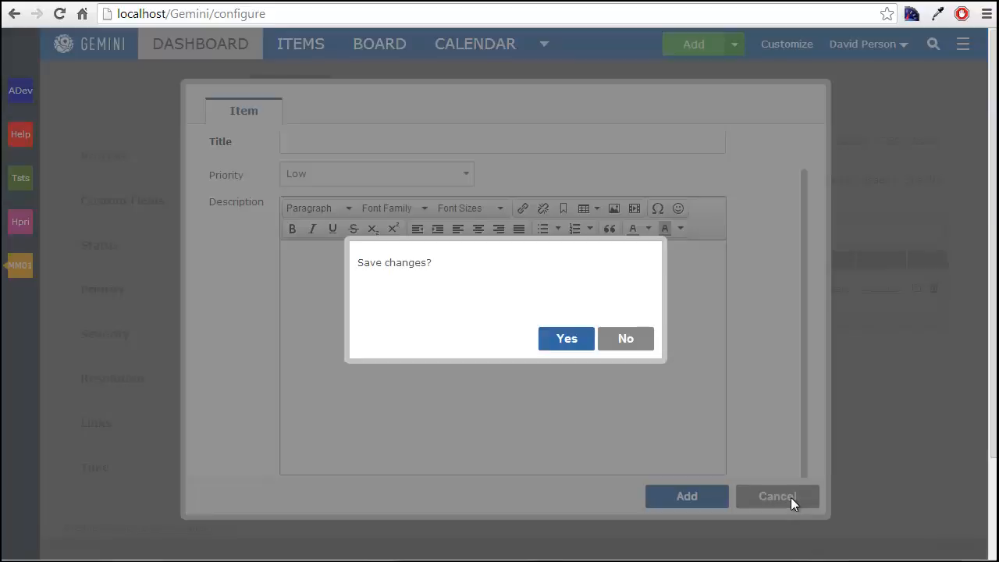
pyautogui.click(644, 345)
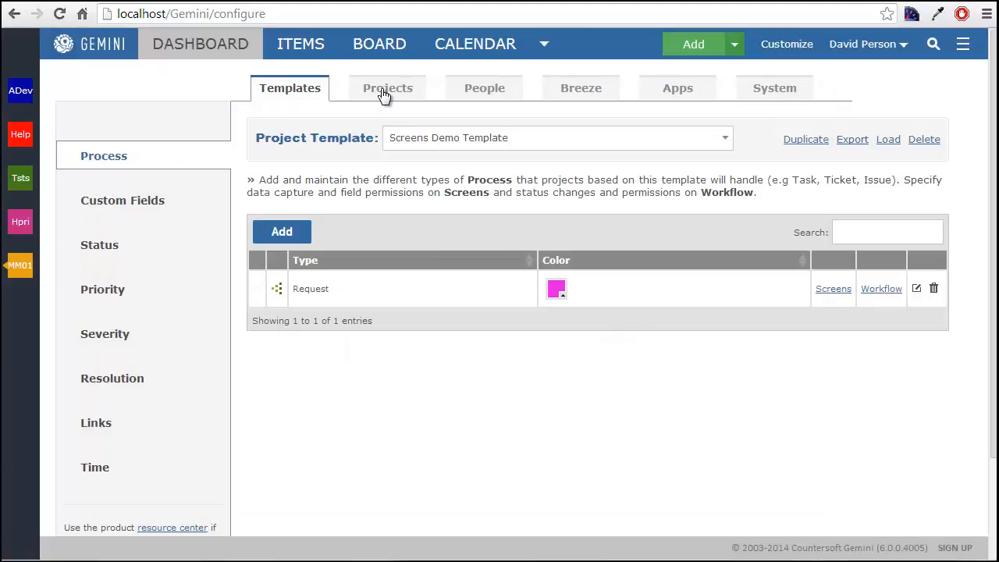
# - Add the signed-in user to the Support Team group for All Projects and save the group membership
pyautogui.click(485, 95)
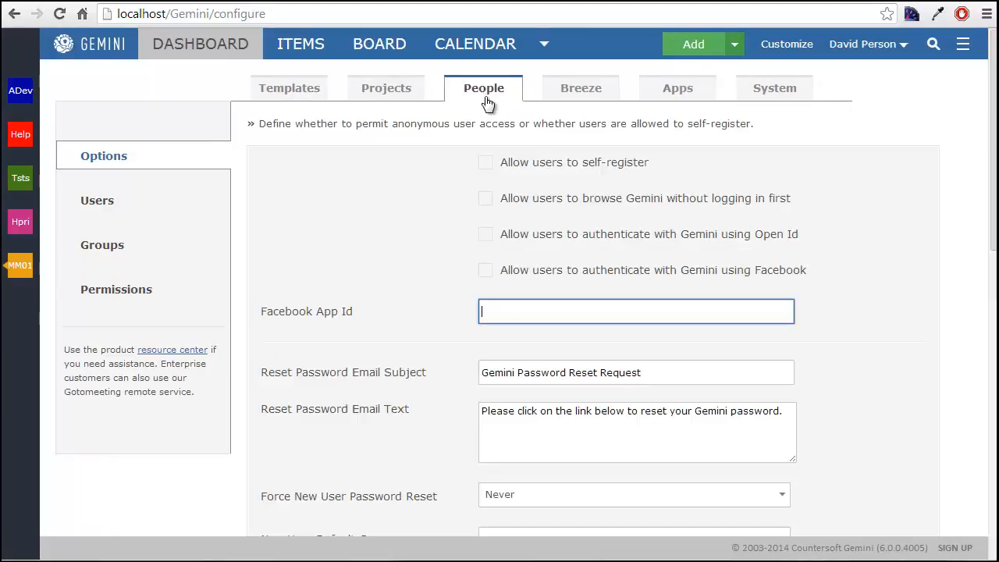
pyautogui.click(117, 255)
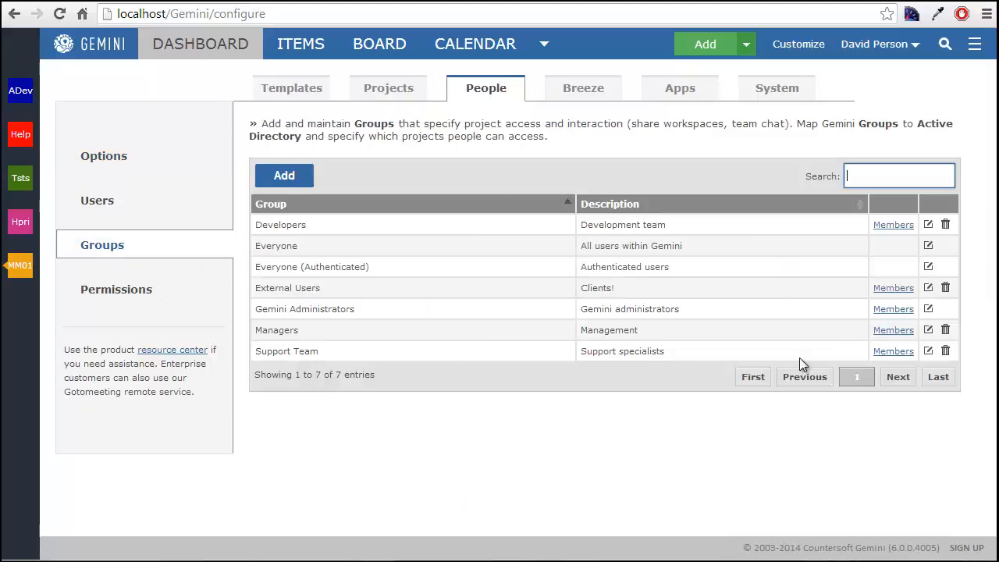
pyautogui.click(892, 351)
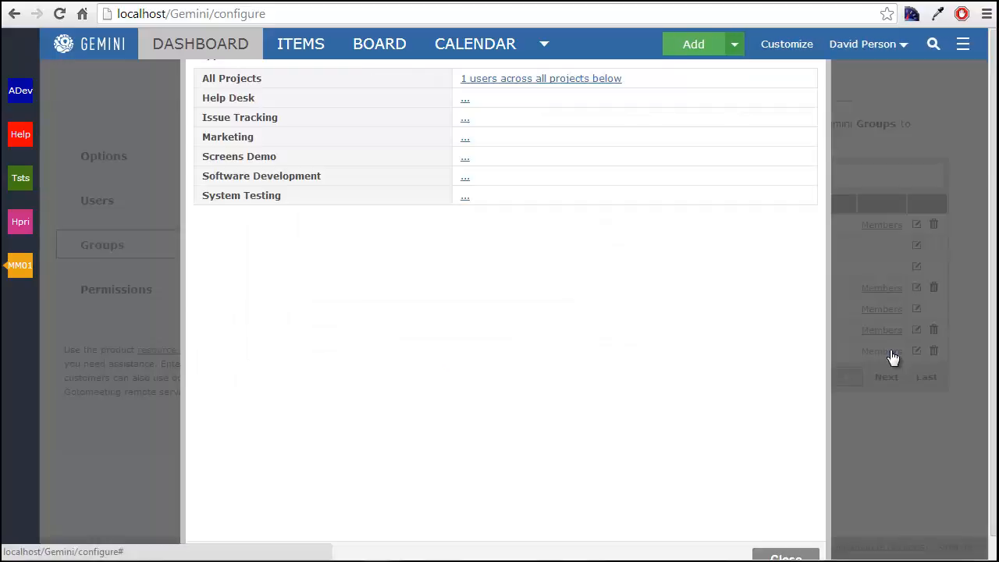
pyautogui.click(543, 80)
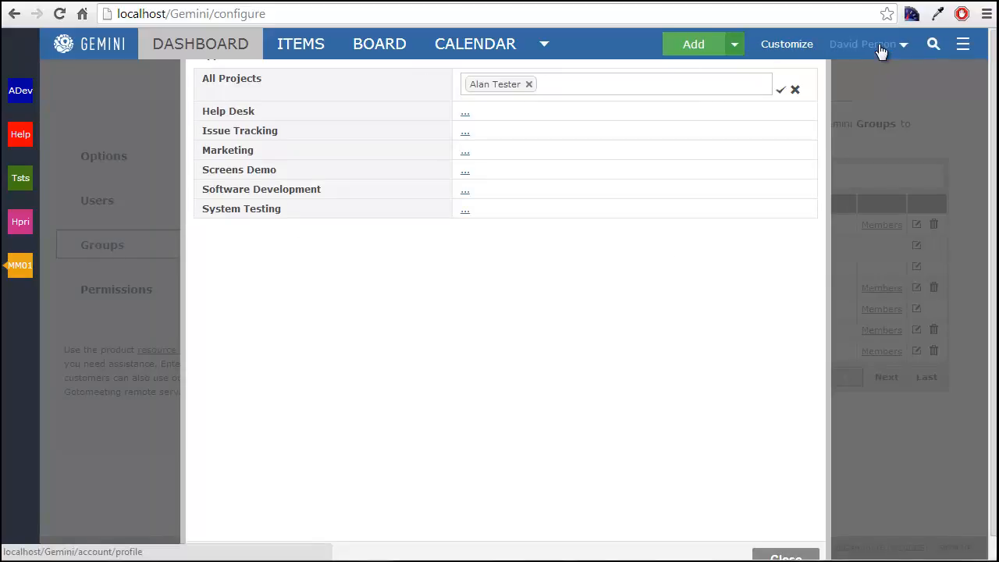
pyautogui.click(622, 89)
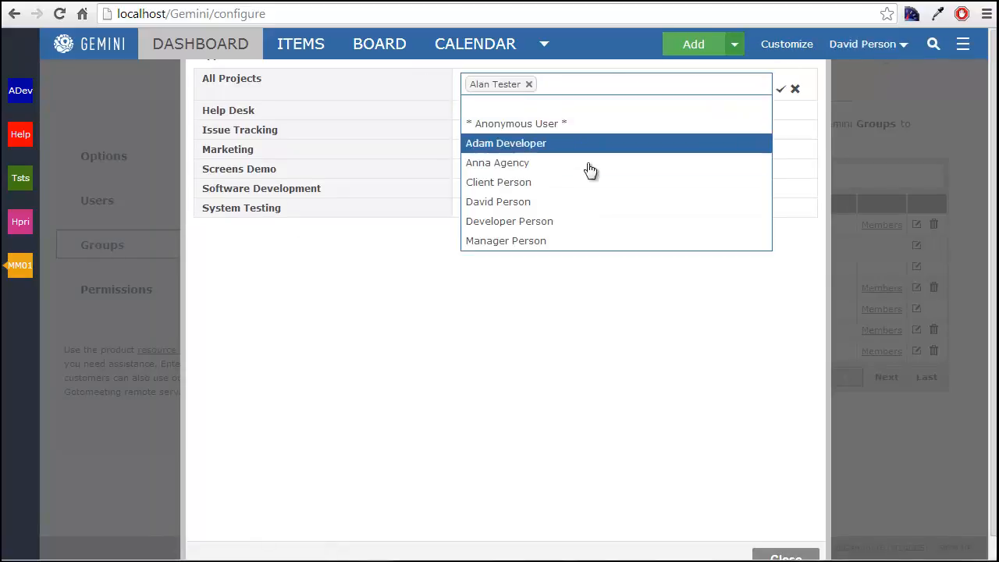
pyautogui.click(586, 204)
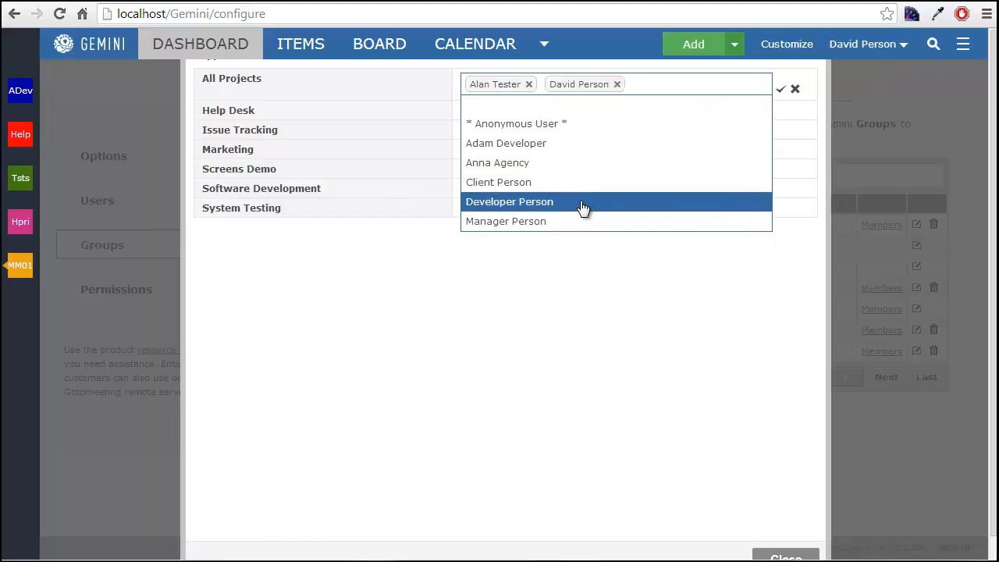
pyautogui.click(783, 92)
pyautogui.click(776, 538)
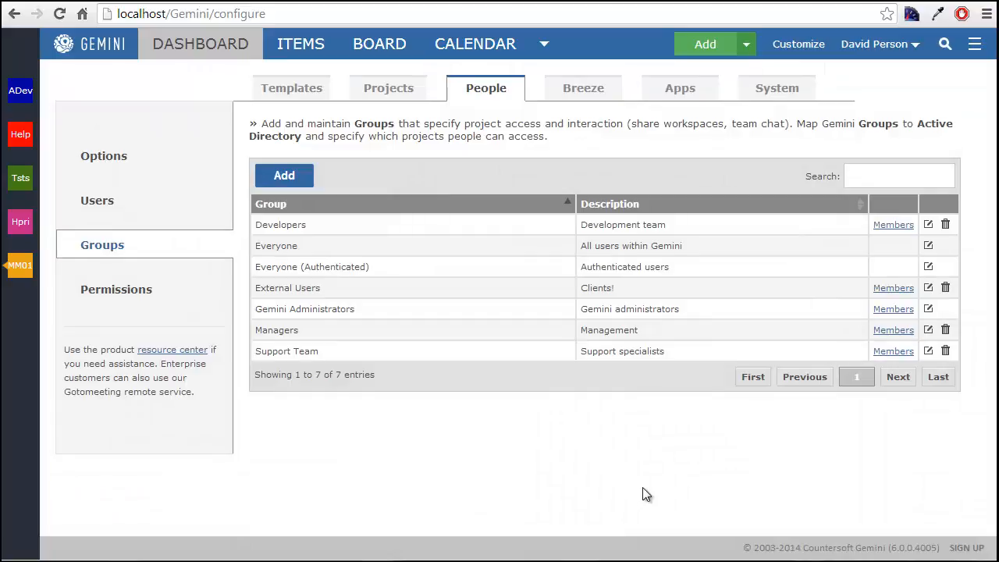
# - Start another item in the Screens Demo project and check the creation form below Description for the Resource field
pyautogui.click(744, 48)
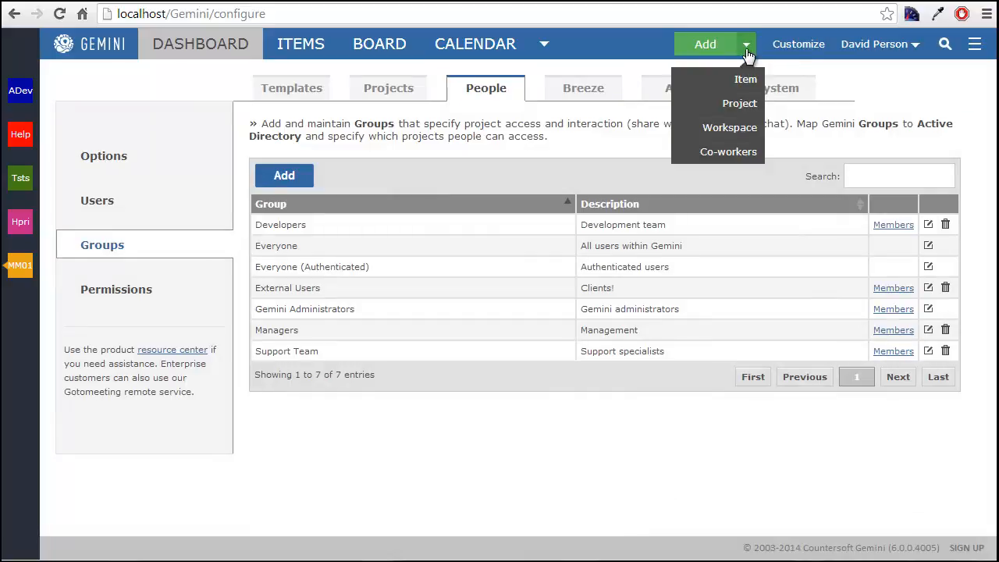
pyautogui.click(732, 84)
pyautogui.click(431, 157)
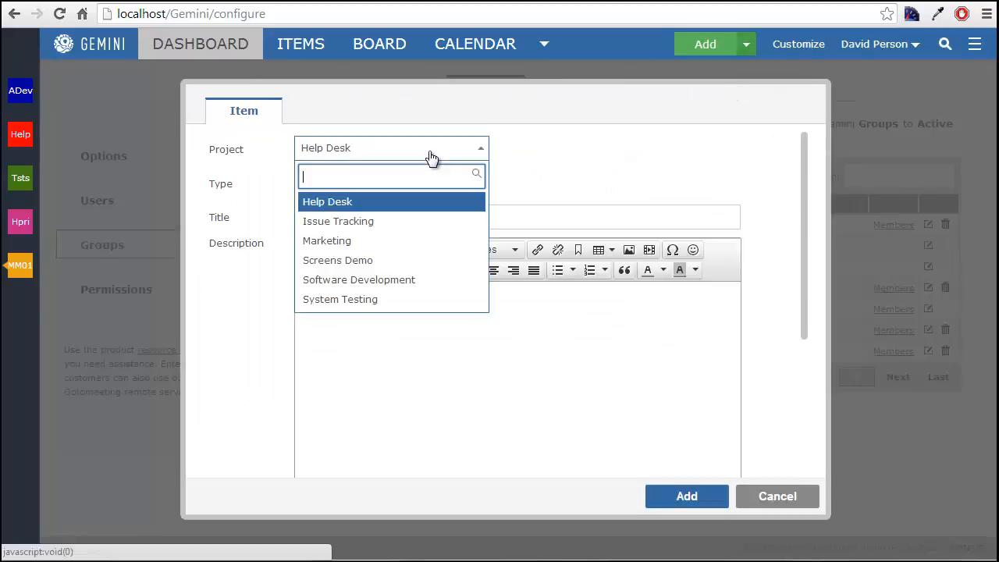
pyautogui.click(416, 260)
pyautogui.scroll(-1, 665, 275)
pyautogui.moveTo(262, 463); pyautogui.dragTo(201, 461)
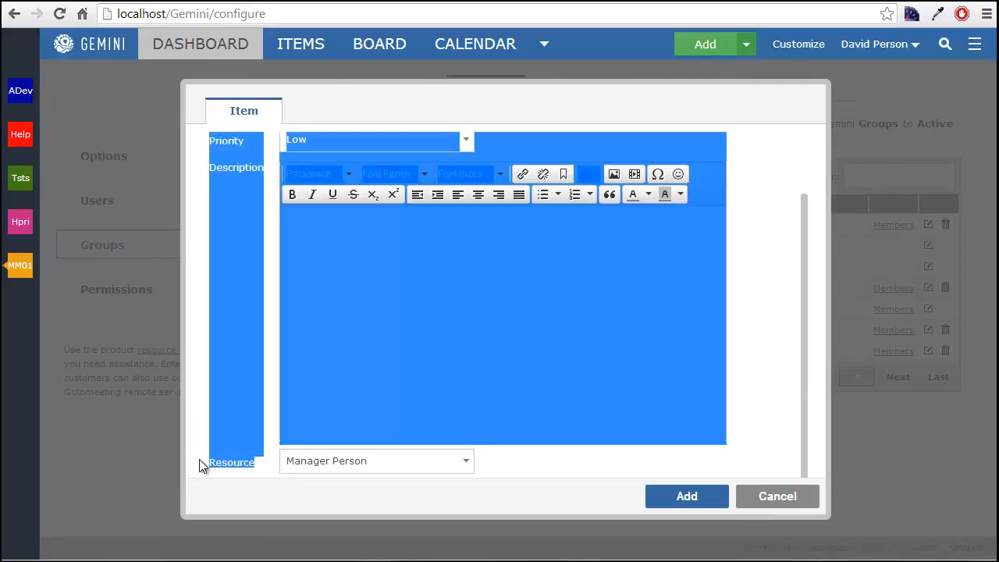
pyautogui.click(258, 464)
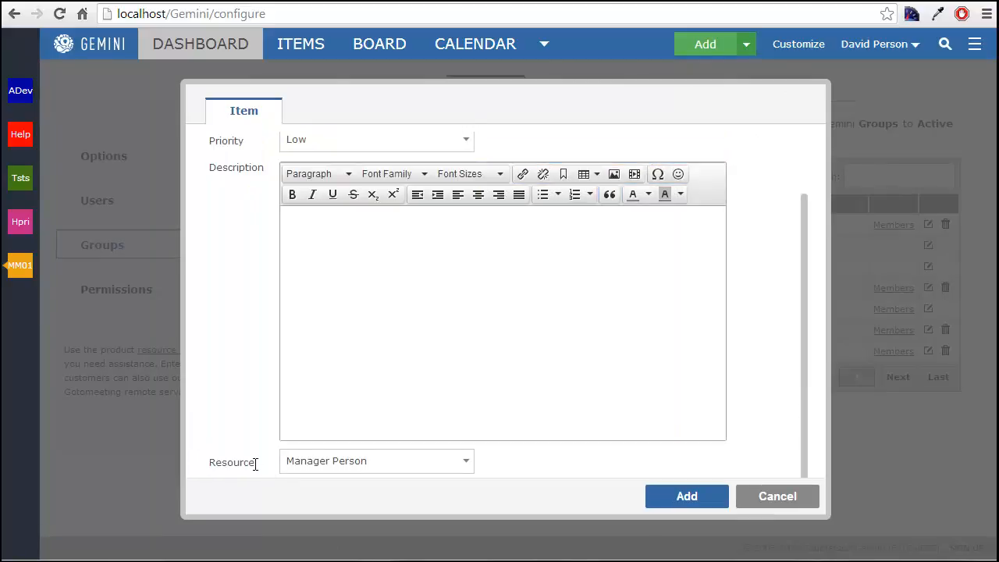